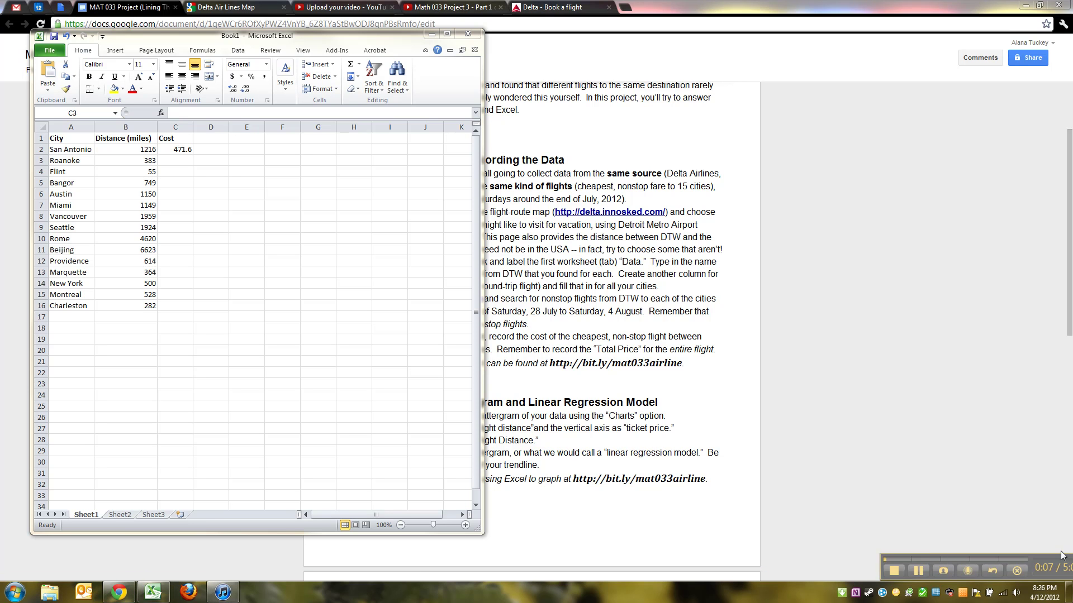
# - Review the DTW–San Antonio round-trip results for July 28–August 4 and select SAT as the destination
pyautogui.click(559, 6)
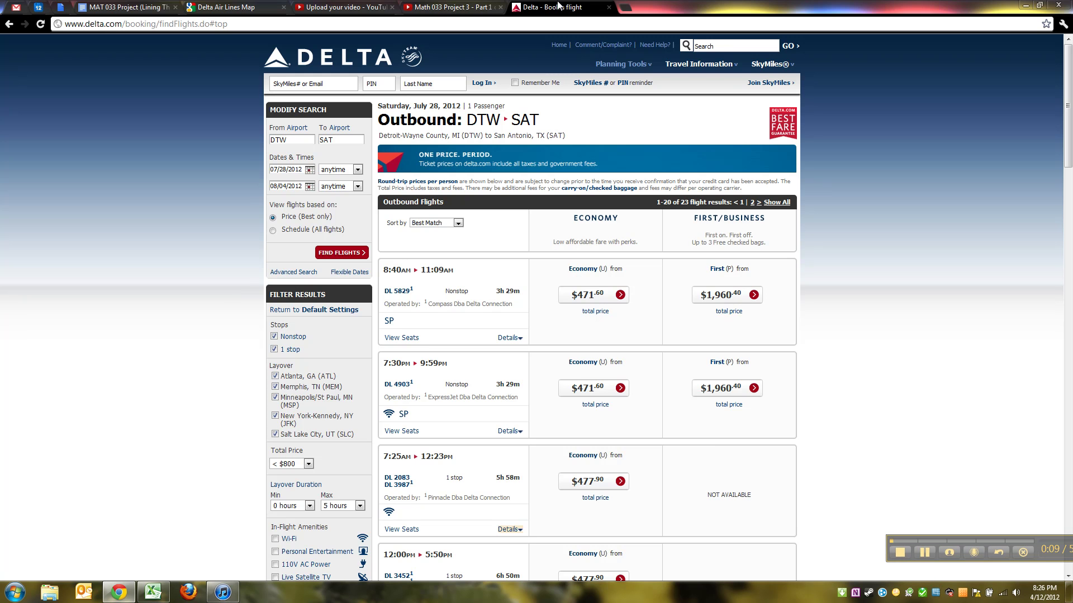
pyautogui.scroll(-1, 462, 310)
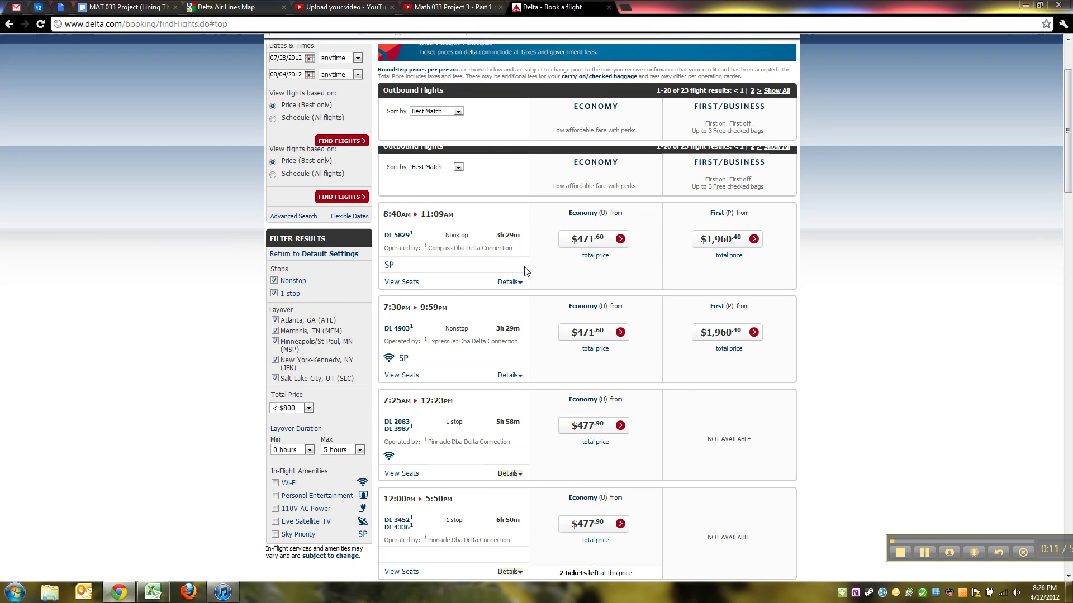
pyautogui.scroll(1, 525, 274)
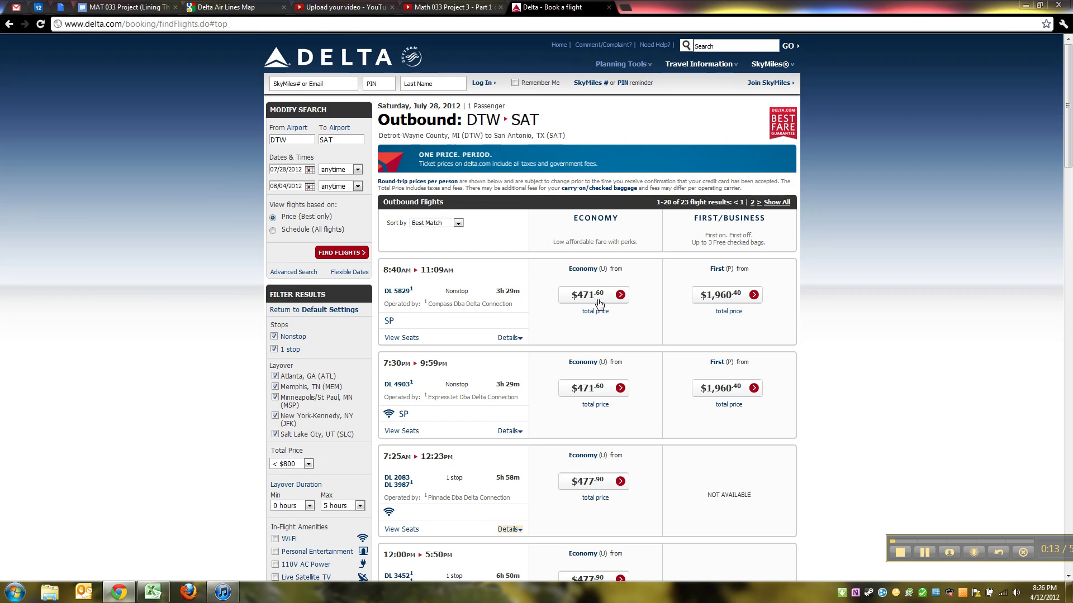
pyautogui.click(296, 169)
pyautogui.click(293, 186)
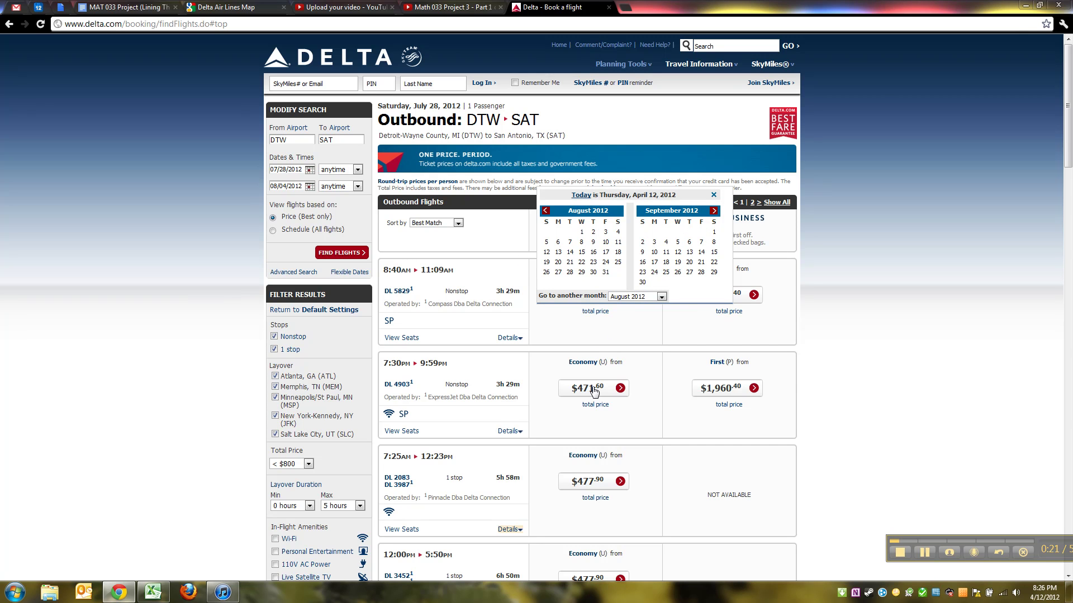
pyautogui.moveTo(342, 141); pyautogui.dragTo(308, 141)
# - Search Delta for DTW to Roanoke, VA (ROA) flights, with fares from $477.58
pyautogui.click(334, 140)
pyautogui.press('BackSpace')
pyautogui.click(153, 592)
pyautogui.click(620, 115)
pyautogui.click(330, 139)
pyautogui.write('ROANO')
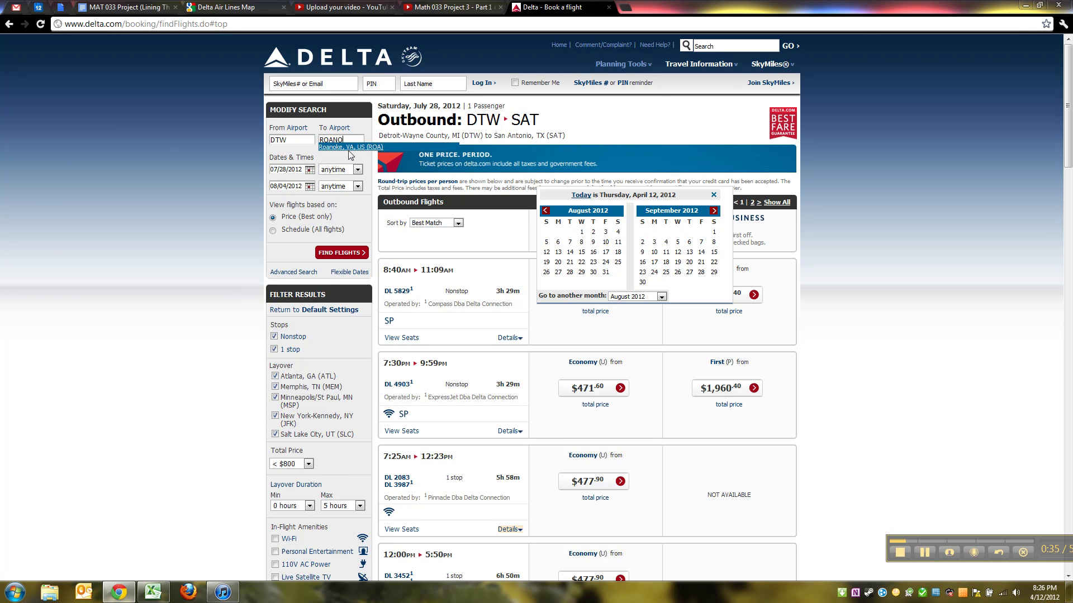
pyautogui.click(347, 148)
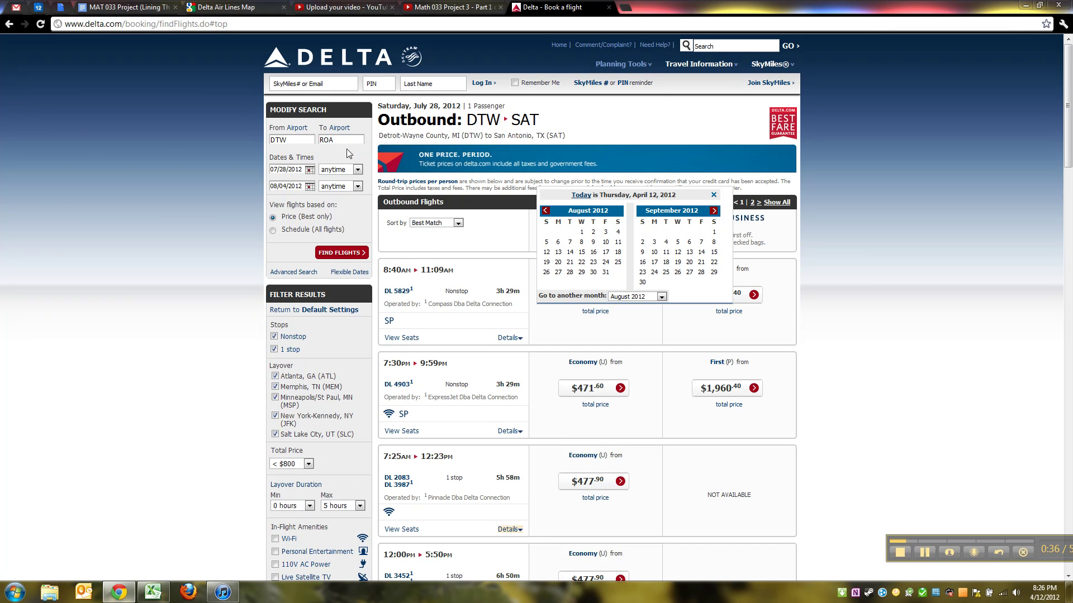
pyautogui.click(339, 253)
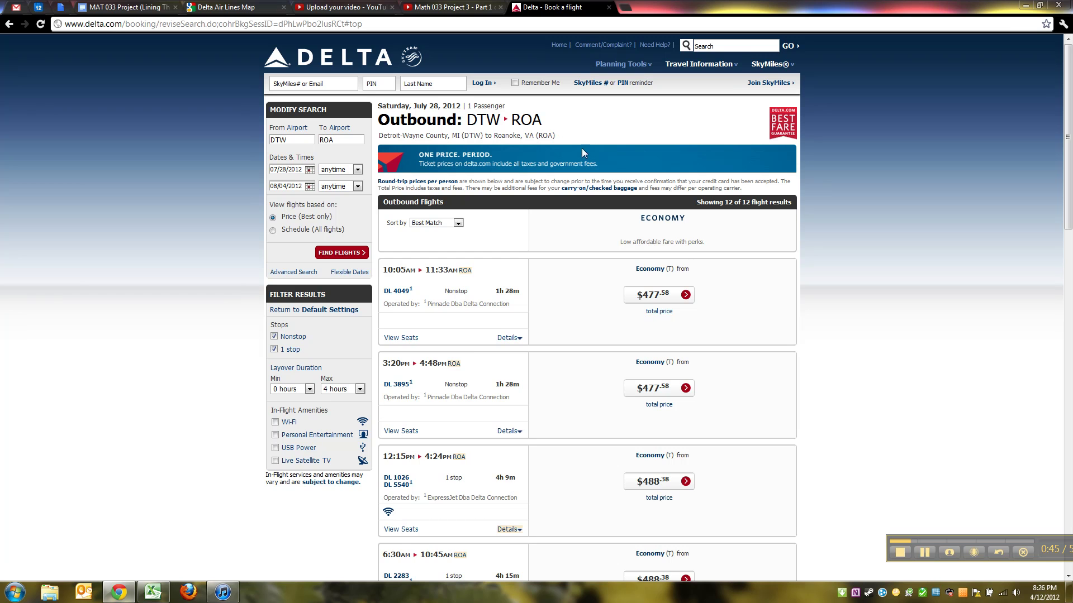
pyautogui.scroll(-1, 599, 299)
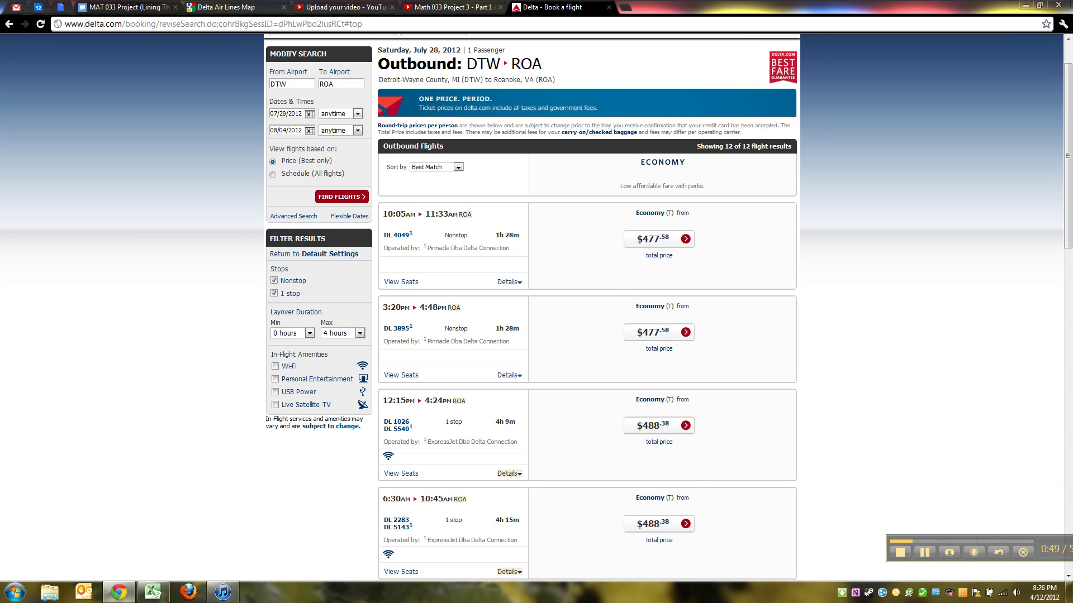
# - Enter Roanoke's cost of 477.58 in C3, correcting the mistyped 4777.58
pyautogui.click(153, 592)
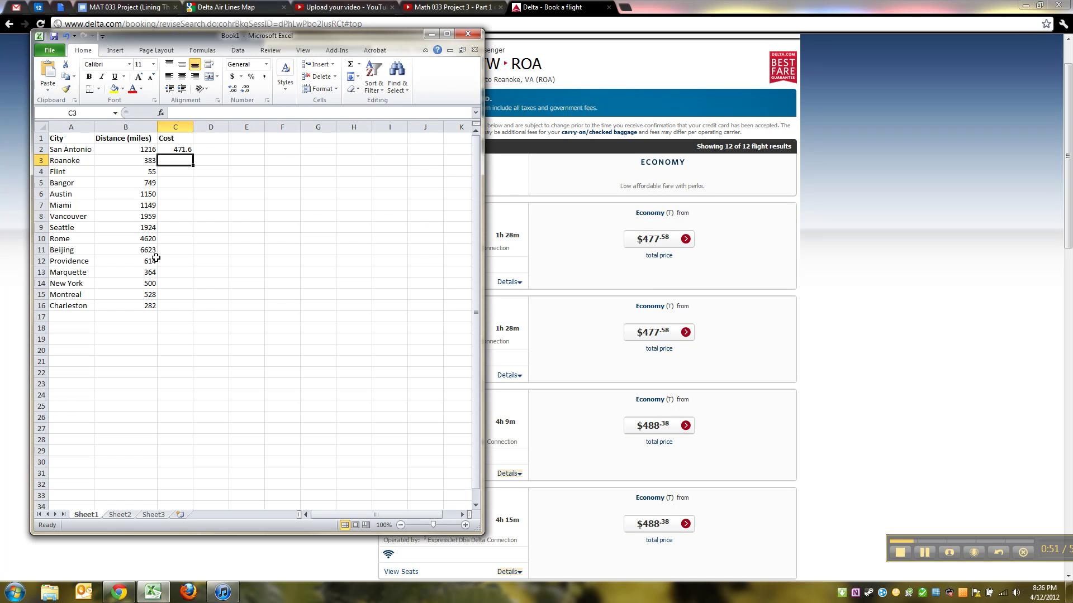
pyautogui.write('4')
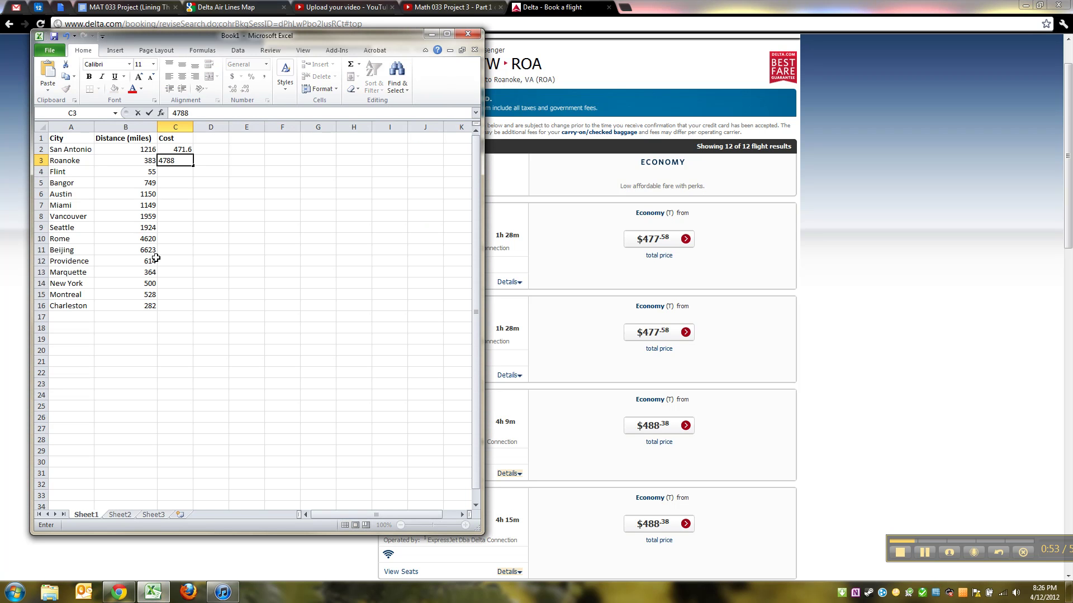
pyautogui.write('777.58')
pyautogui.press('Return')
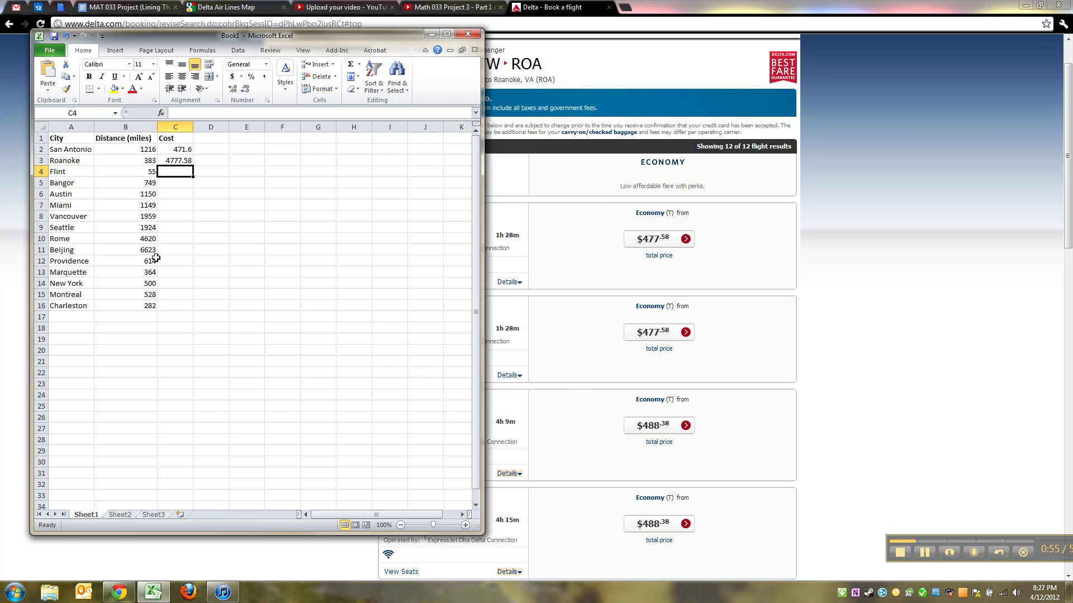
pyautogui.press('Up')
pyautogui.write('477.58')
pyautogui.press('Return')
# - Rename the C1 header to 'Cost ($)'
pyautogui.click(171, 137)
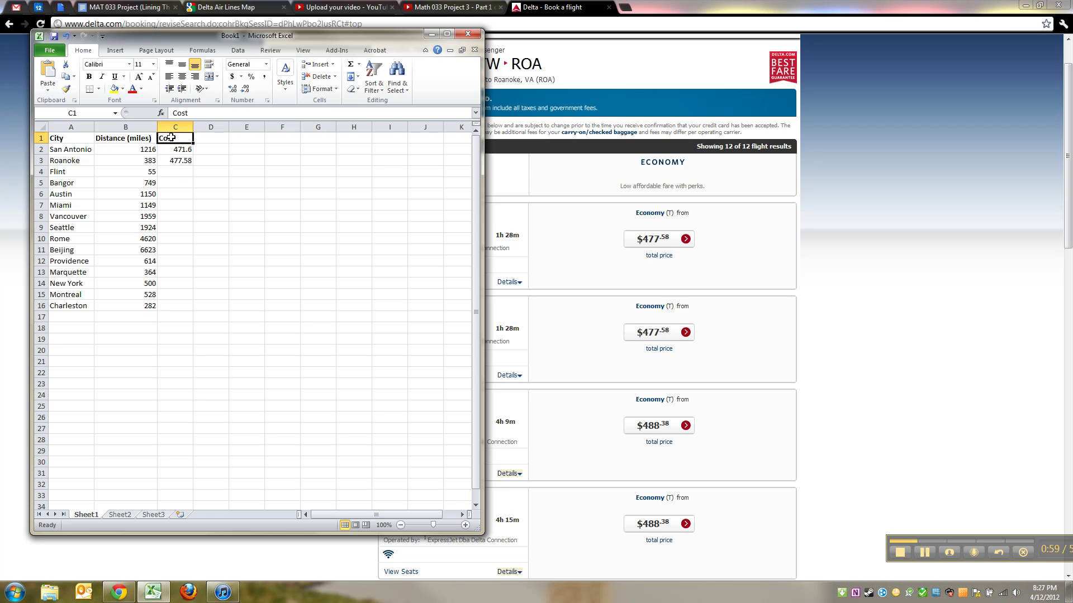
pyautogui.click(197, 114)
pyautogui.write('($')
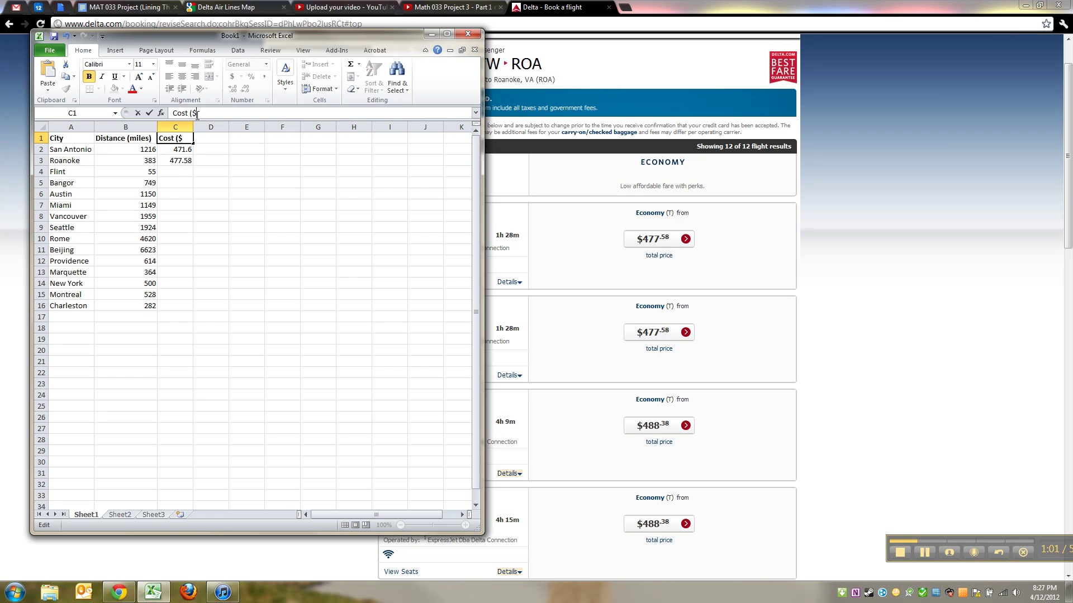
pyautogui.write(')')
pyautogui.press('Return')
pyautogui.click(181, 168)
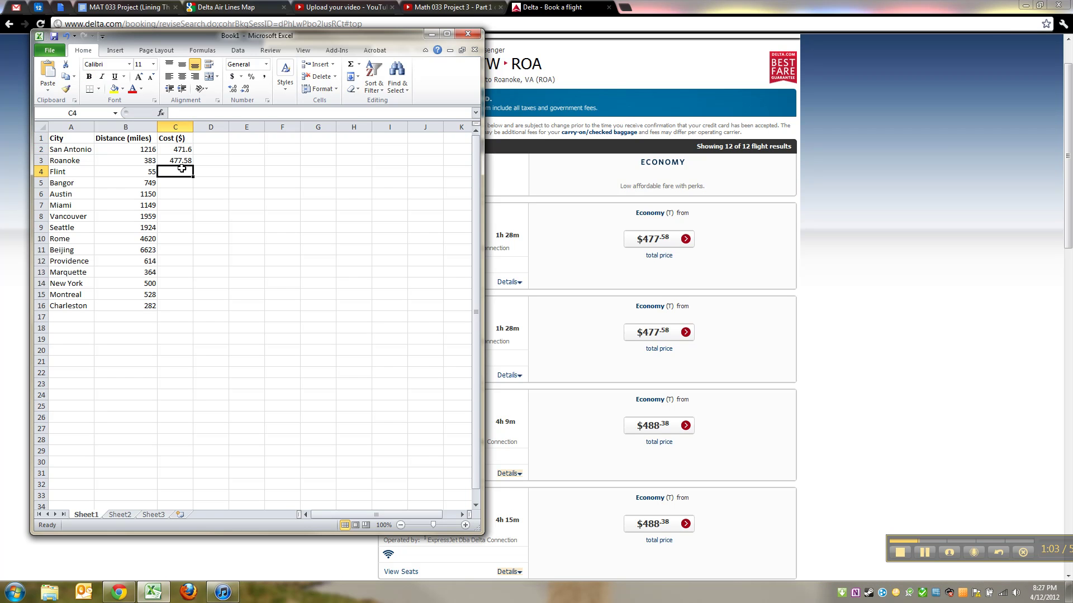
pyautogui.click(736, 252)
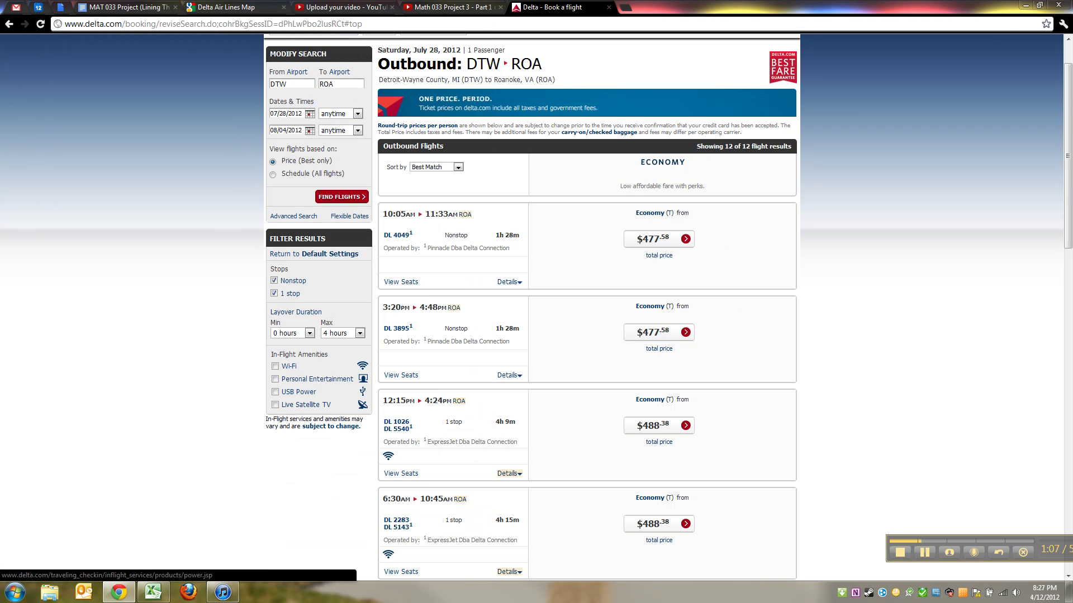
pyautogui.click(153, 592)
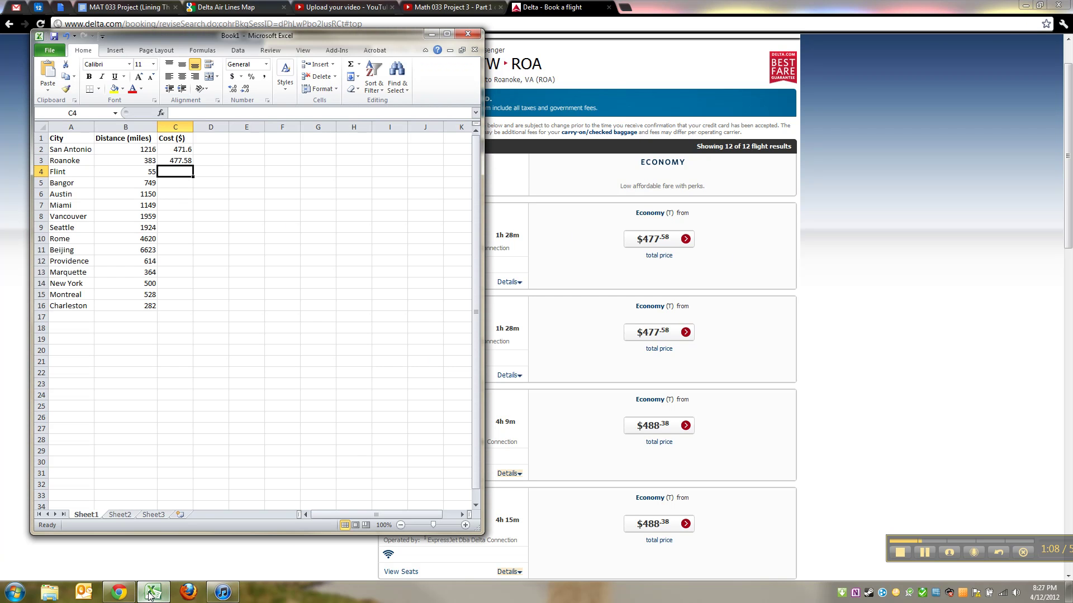
# - Look up the DTW–Flint (FNT) nonstop fare and enter 309.58 as Flint's cost in C4
pyautogui.click(430, 35)
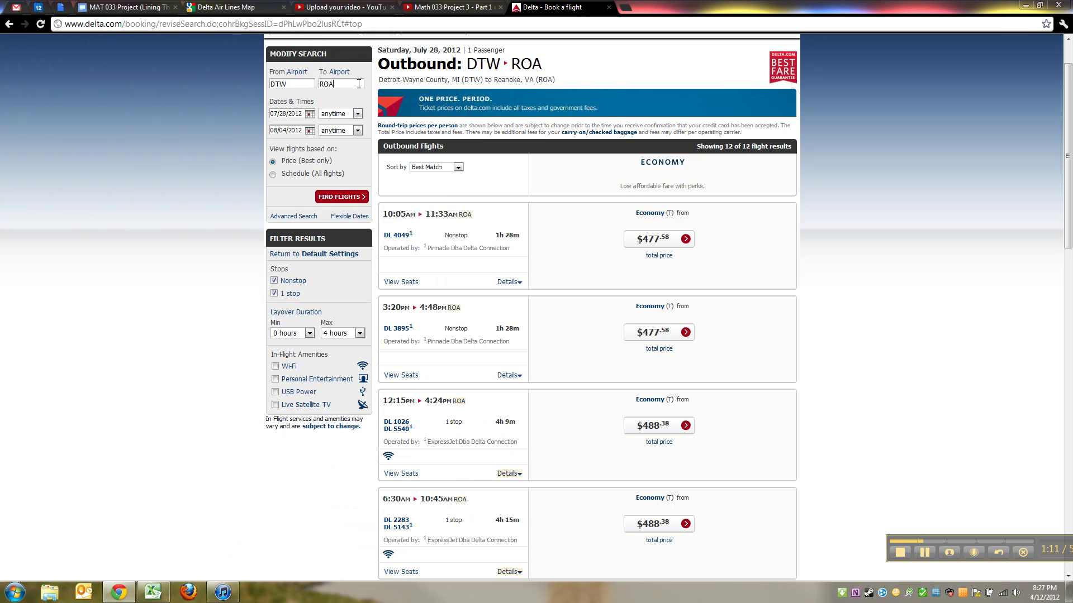
pyautogui.write('FLINT')
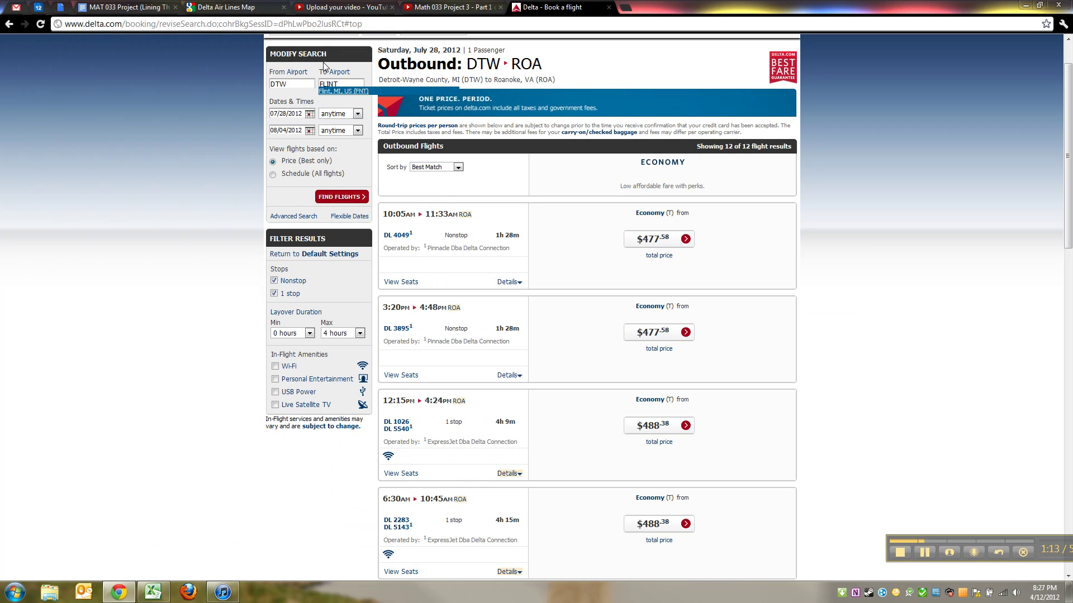
pyautogui.click(331, 92)
pyautogui.click(341, 196)
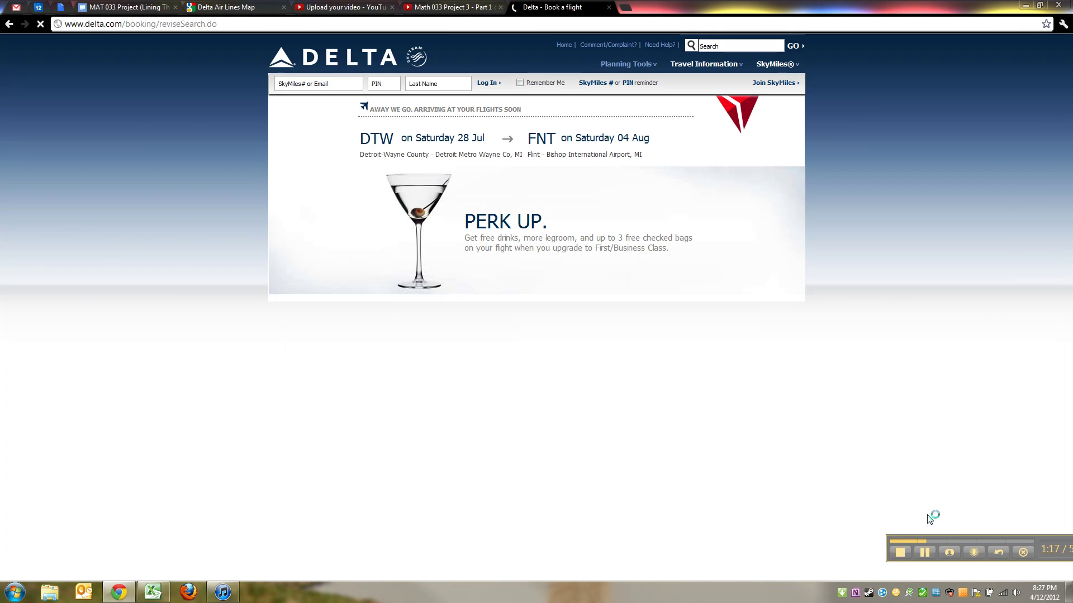
pyautogui.moveTo(927, 538); pyautogui.dragTo(891, 542)
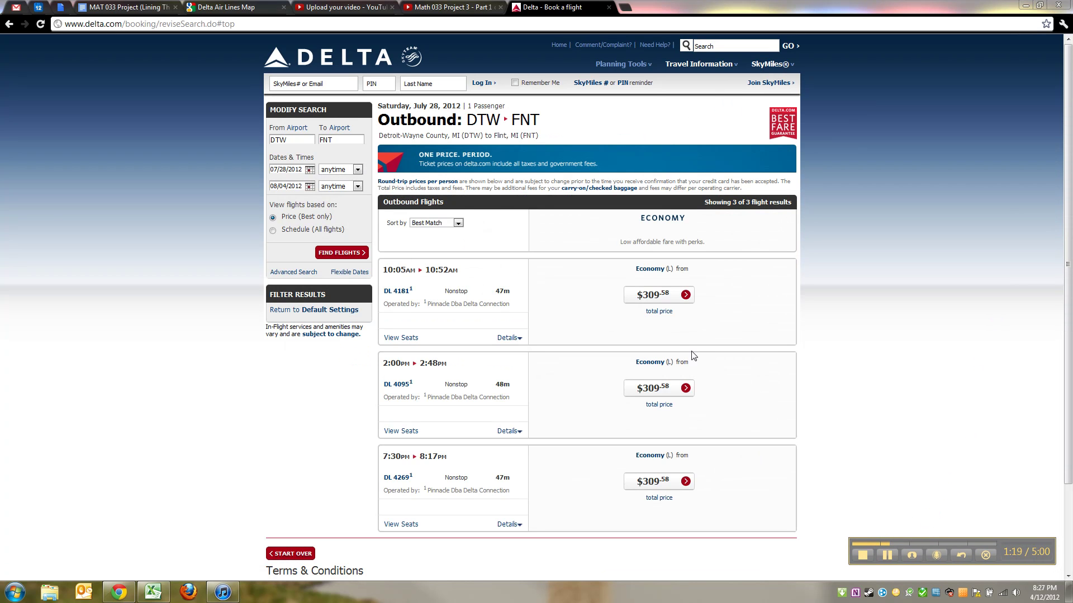
pyautogui.click(152, 591)
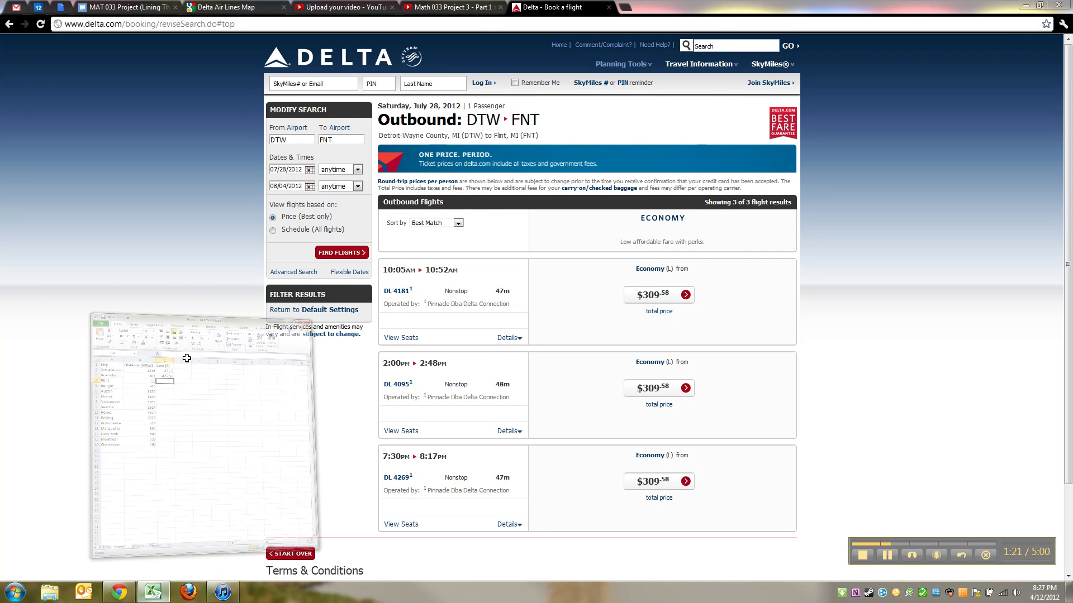
pyautogui.write('2')
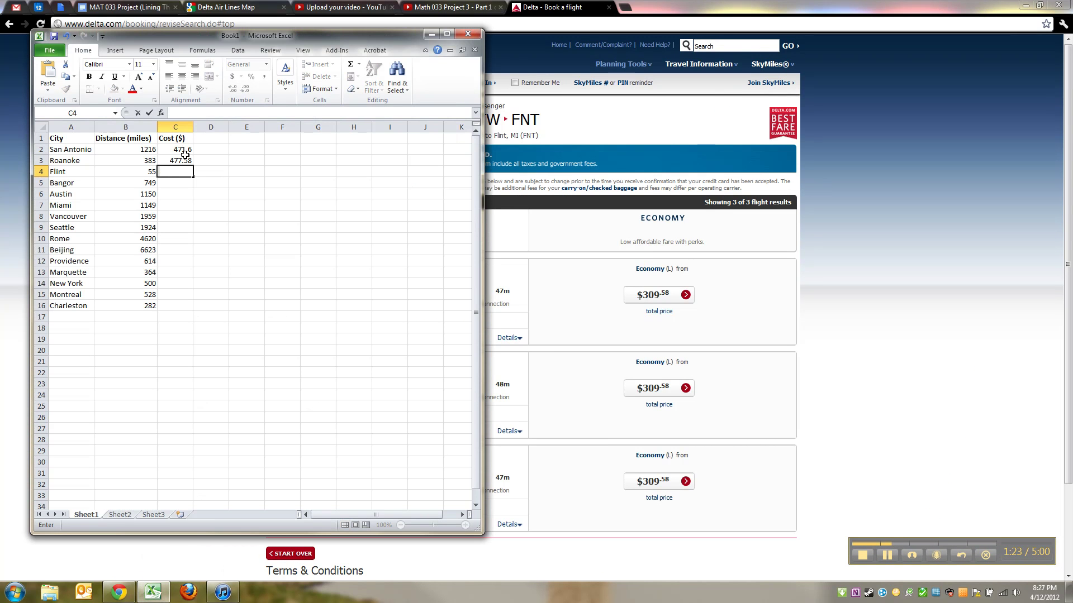
pyautogui.press('Return')
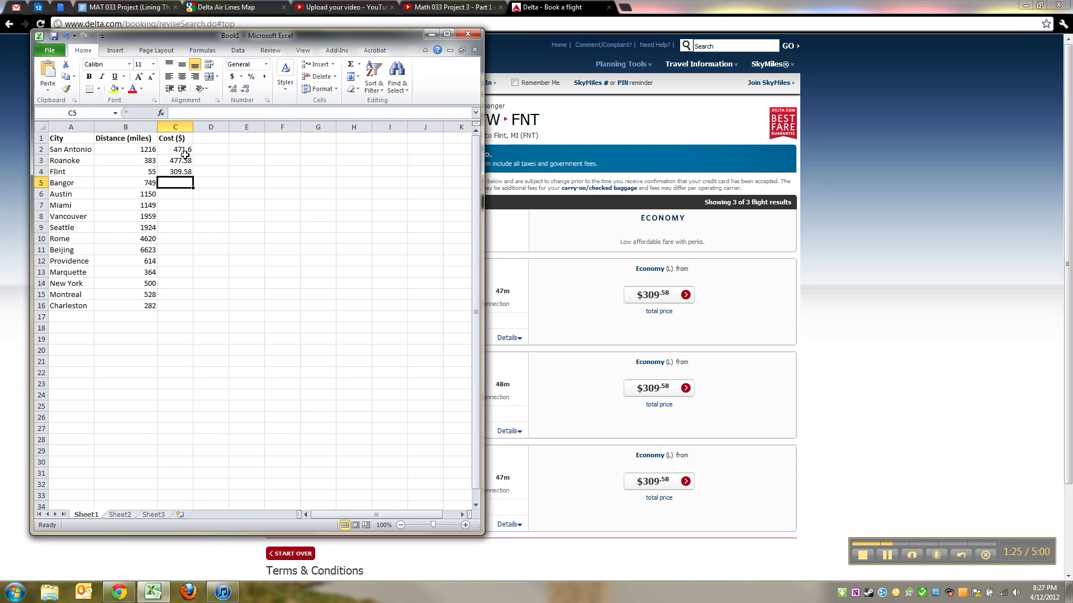
# - Highlight the remaining empty cost cells in column C
pyautogui.moveTo(174, 306); pyautogui.dragTo(174, 183)
pyautogui.click(175, 238)
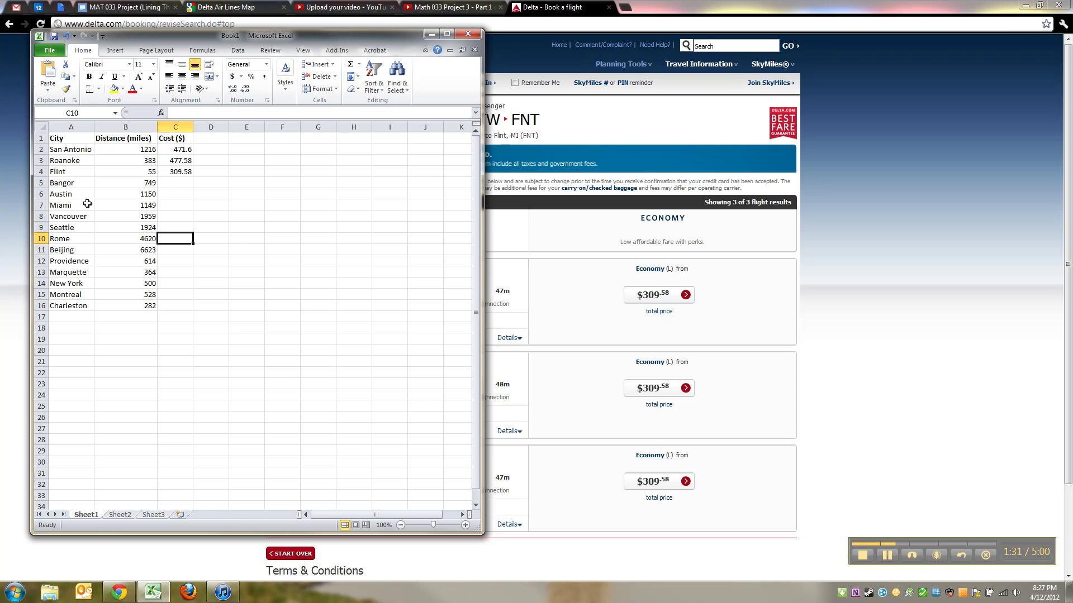
pyautogui.moveTo(84, 205); pyautogui.dragTo(168, 214)
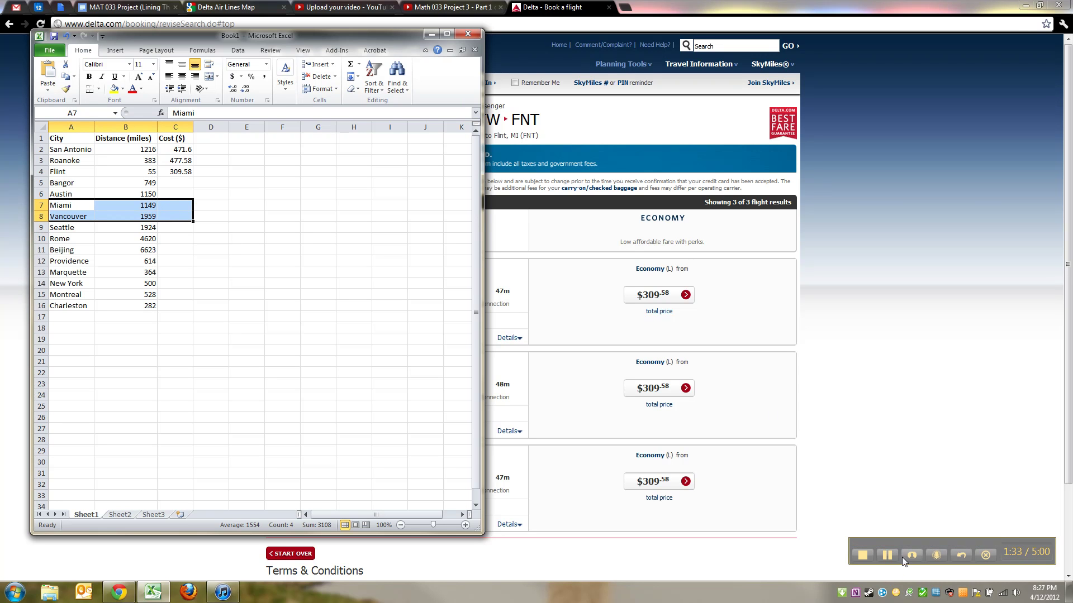
pyautogui.click(206, 285)
pyautogui.moveTo(175, 304); pyautogui.dragTo(178, 196)
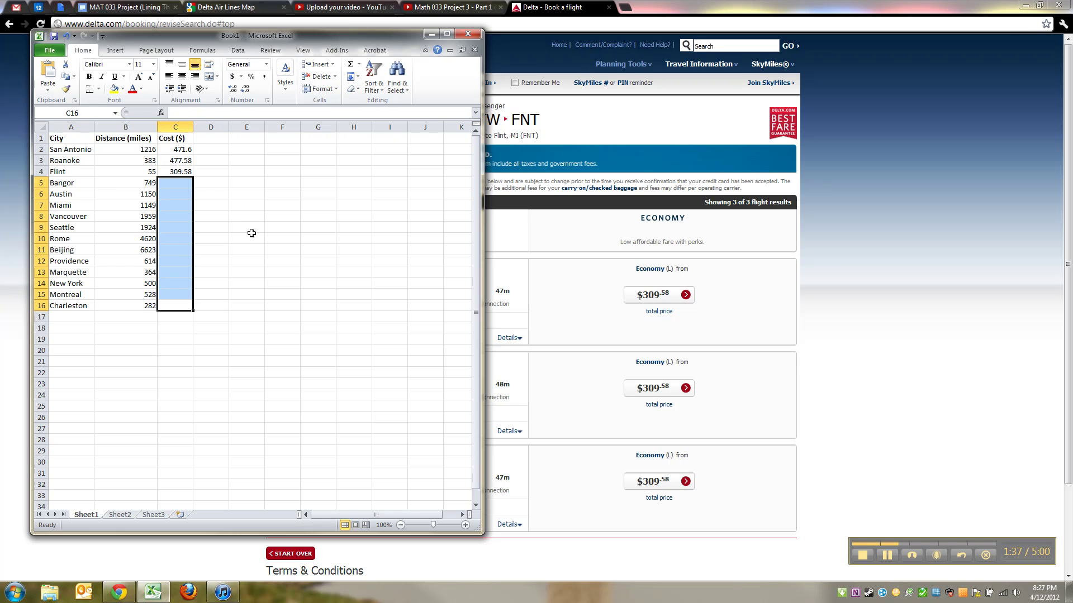
pyautogui.click(886, 555)
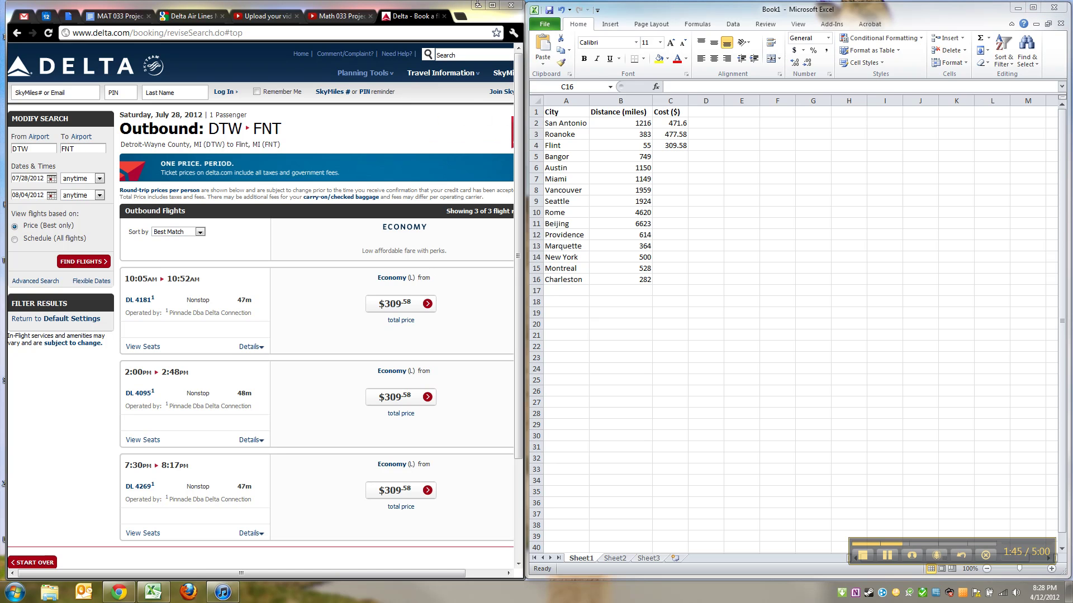
# - Arrange the Delta browser on the left half of the screen beside the spreadsheet
pyautogui.click(490, 11)
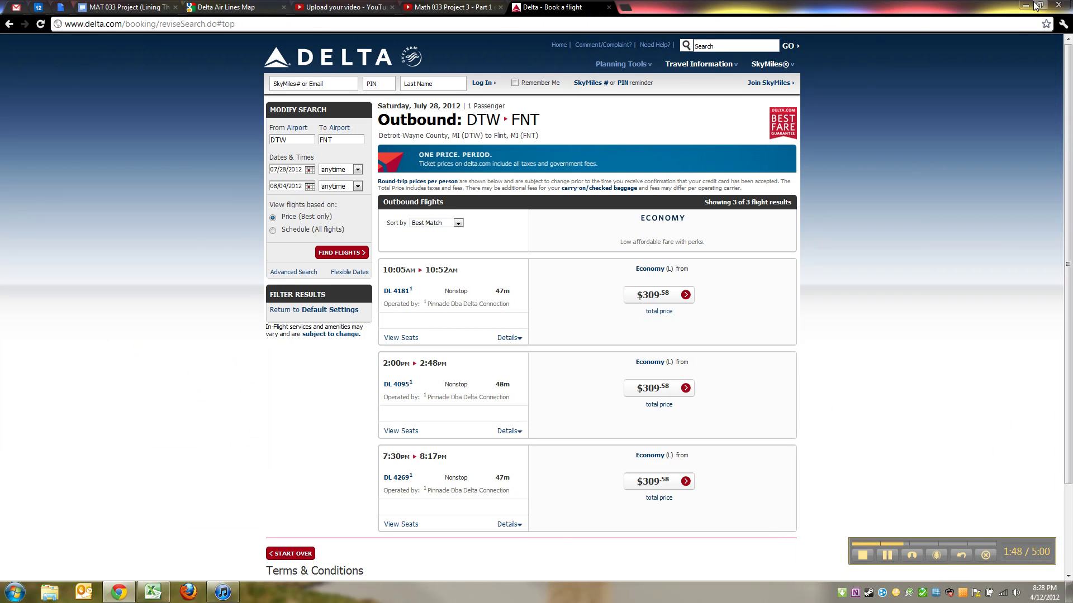
pyautogui.click(1049, 5)
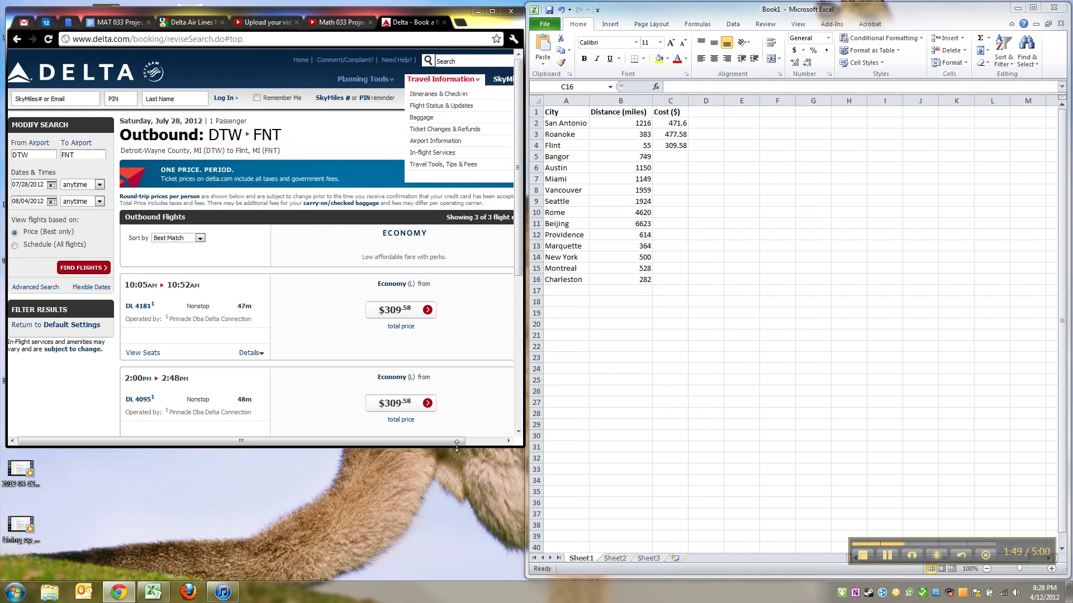
pyautogui.moveTo(456, 446); pyautogui.dragTo(457, 602)
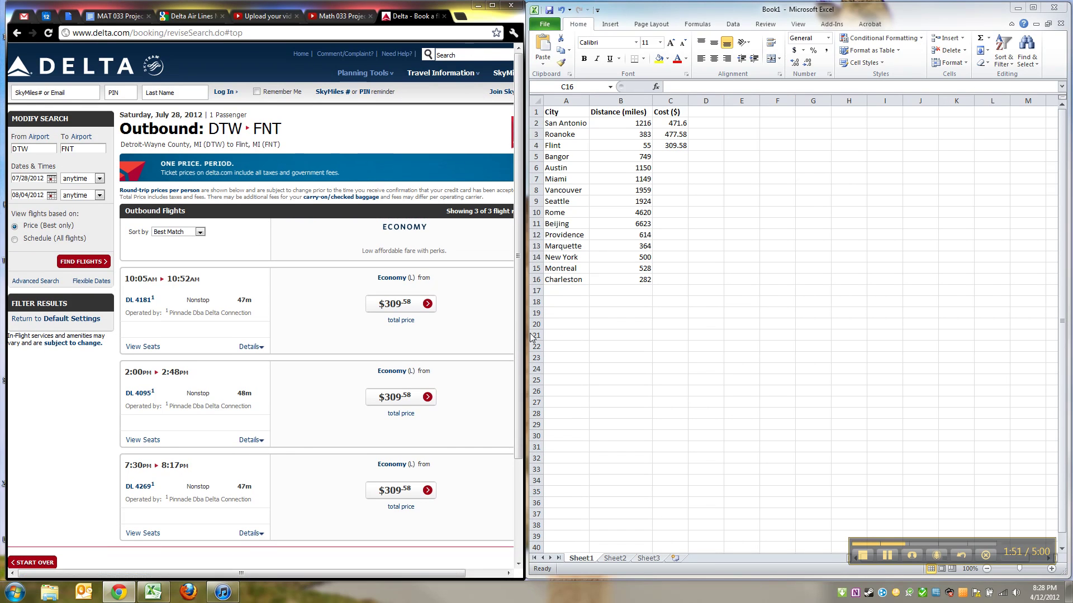
pyautogui.click(533, 296)
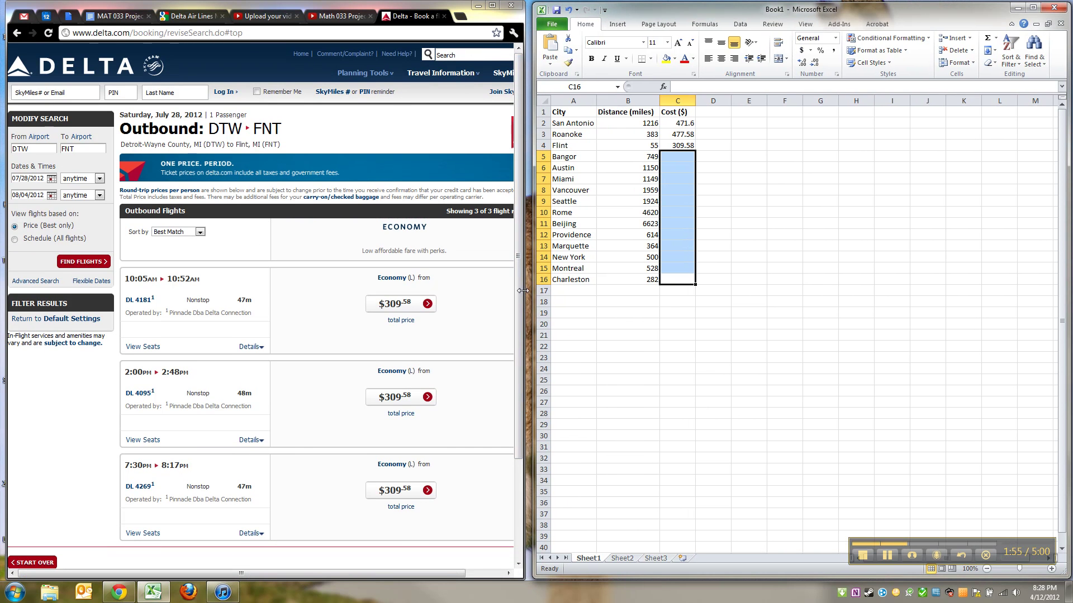
pyautogui.moveTo(524, 289); pyautogui.dragTo(532, 287)
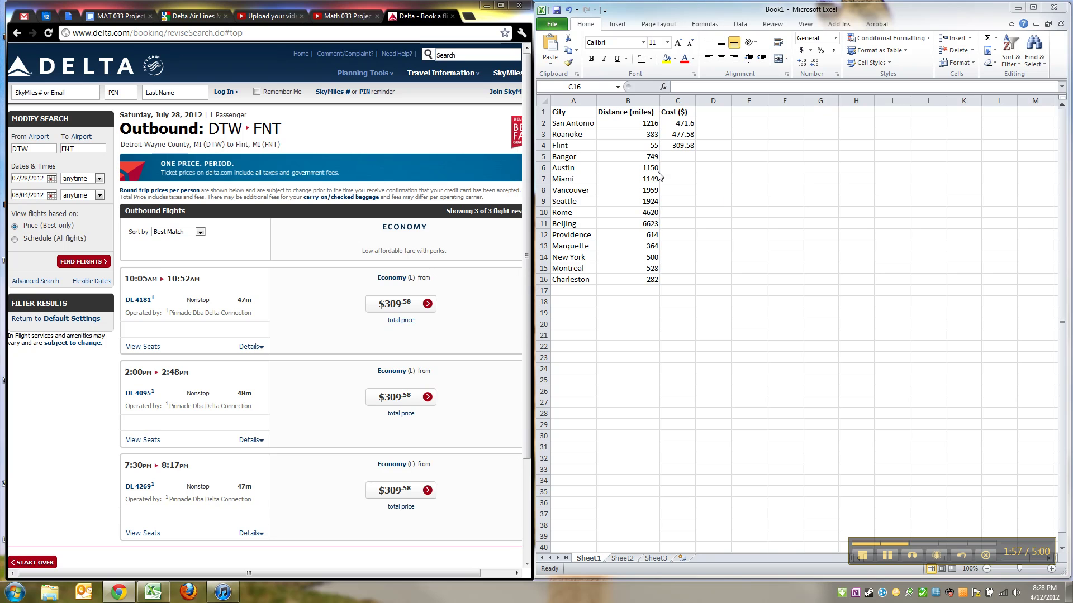
pyautogui.click(661, 177)
# - Look up the DTW–Bangor (BGR) nonstop fare and enter 571.58 in C5
pyautogui.click(682, 158)
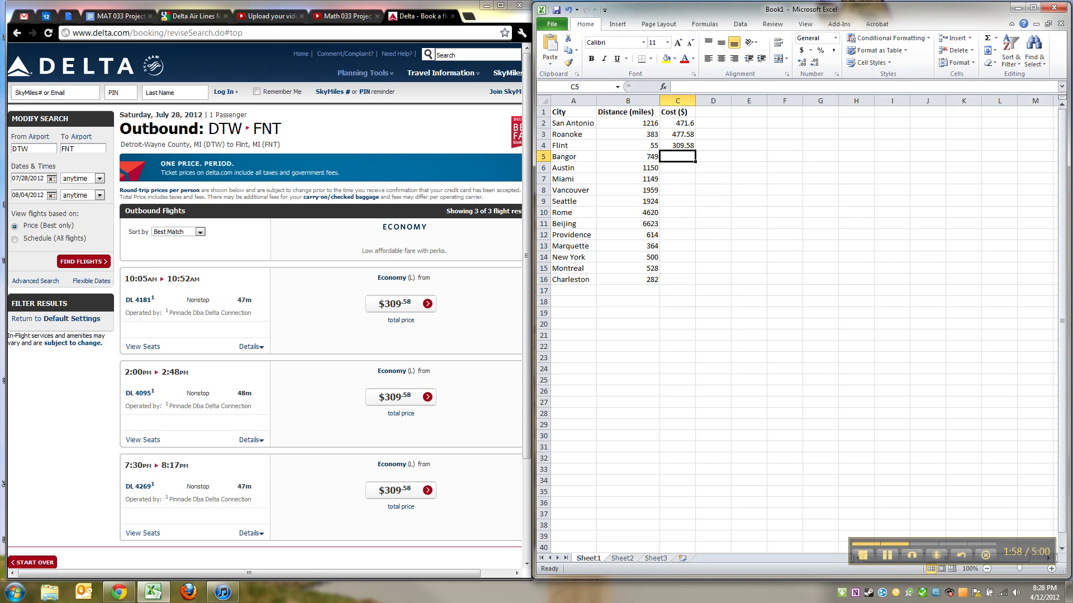
pyautogui.click(88, 144)
pyautogui.doubleClick(89, 144)
pyautogui.write('BANGOR')
pyautogui.press('Down')
pyautogui.press('Down')
pyautogui.press('Return')
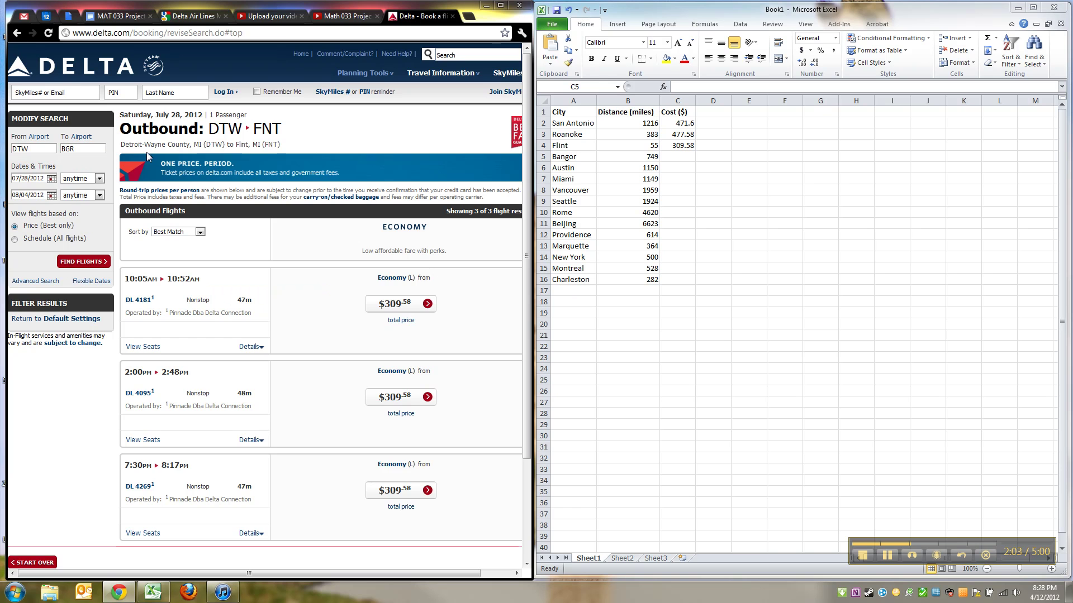
pyautogui.click(96, 262)
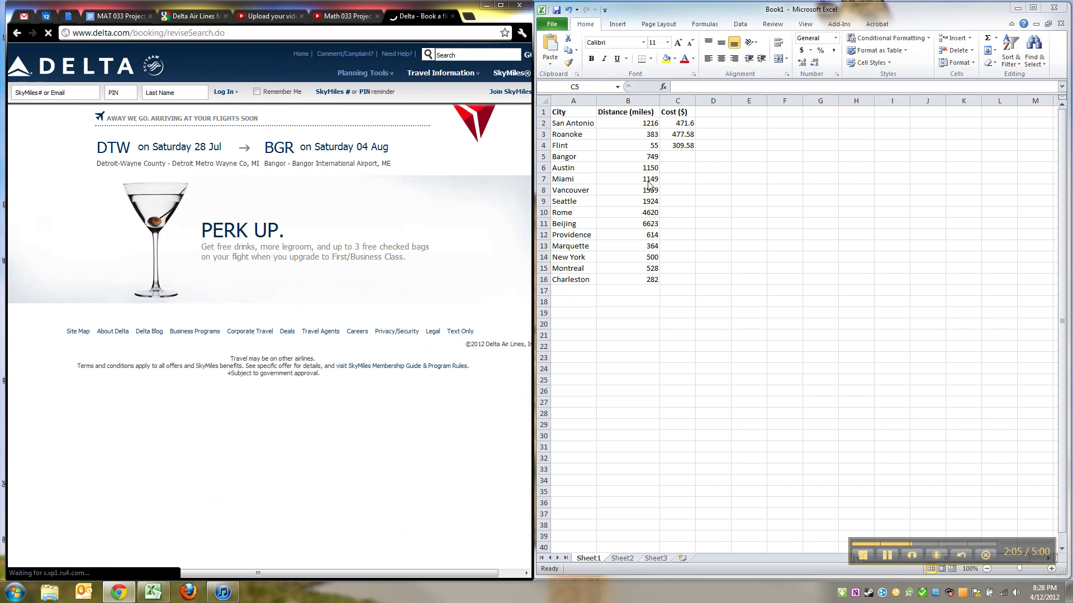
pyautogui.click(677, 156)
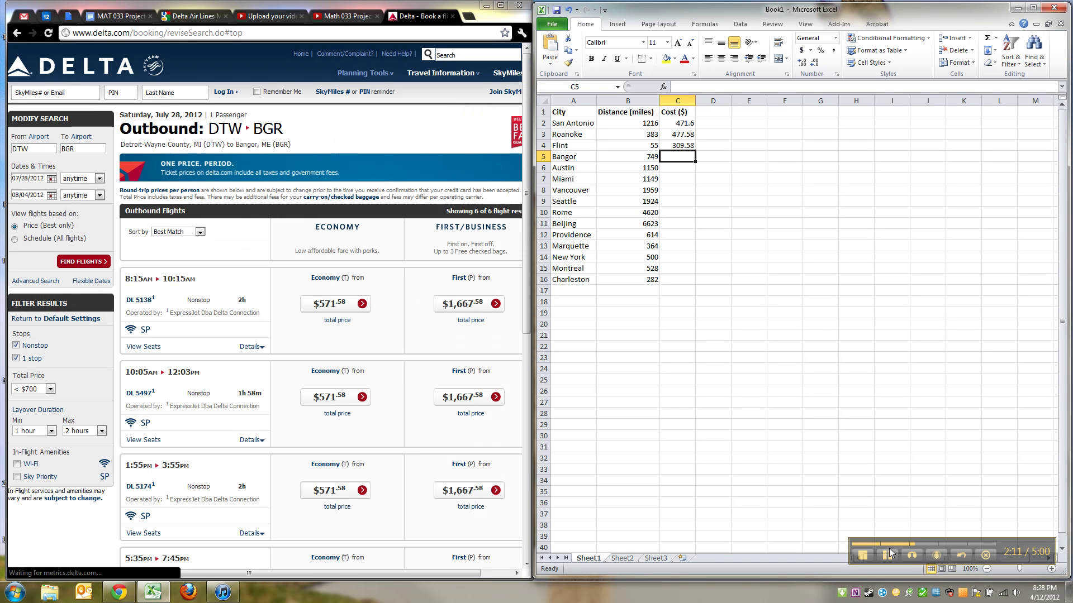
pyautogui.write('57')
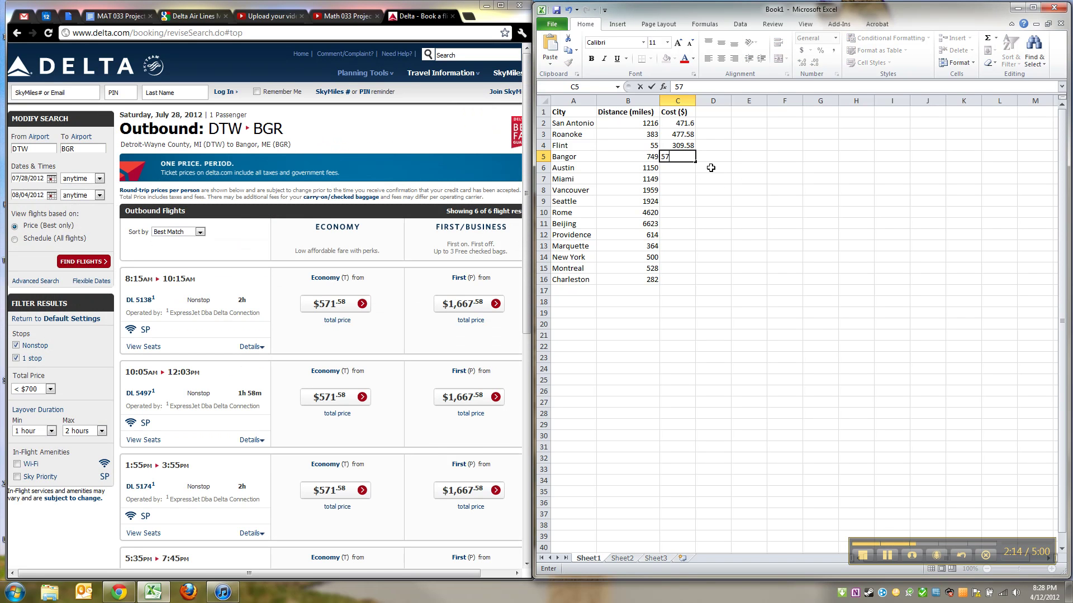
pyautogui.write('1.58')
pyautogui.press('Return')
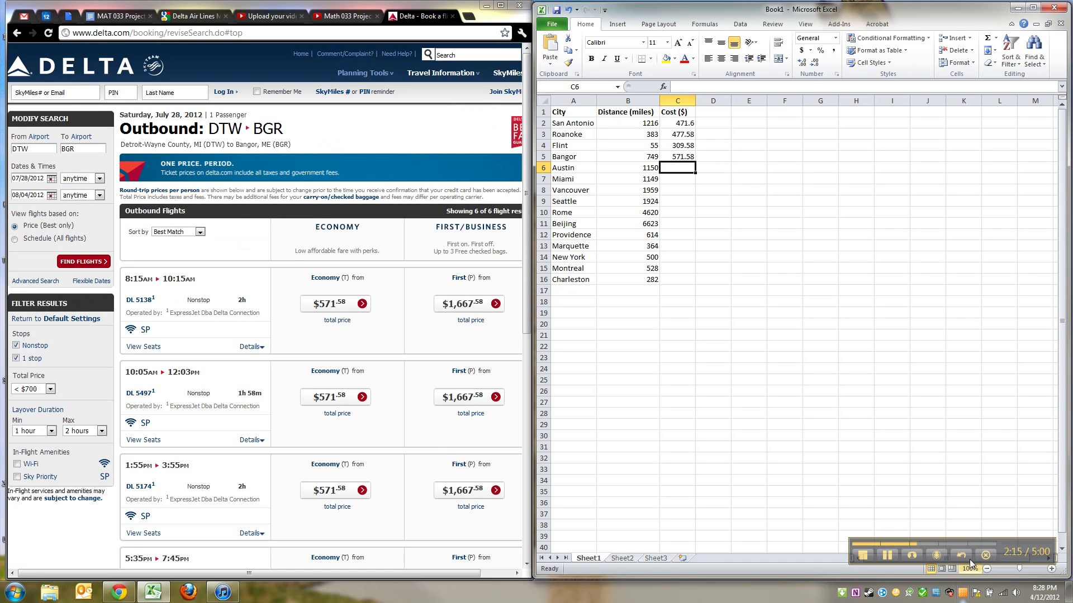
pyautogui.click(884, 554)
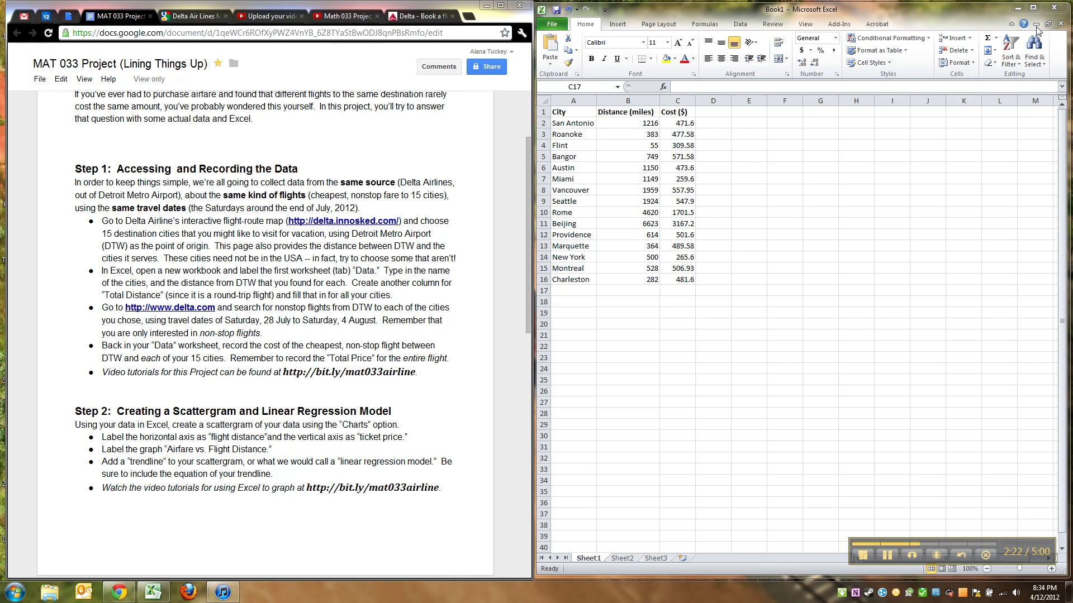
# - Save the workbook to the Desktop as the student's surname plus '-project3.xlsx', replacing Book1
pyautogui.click(1000, 12)
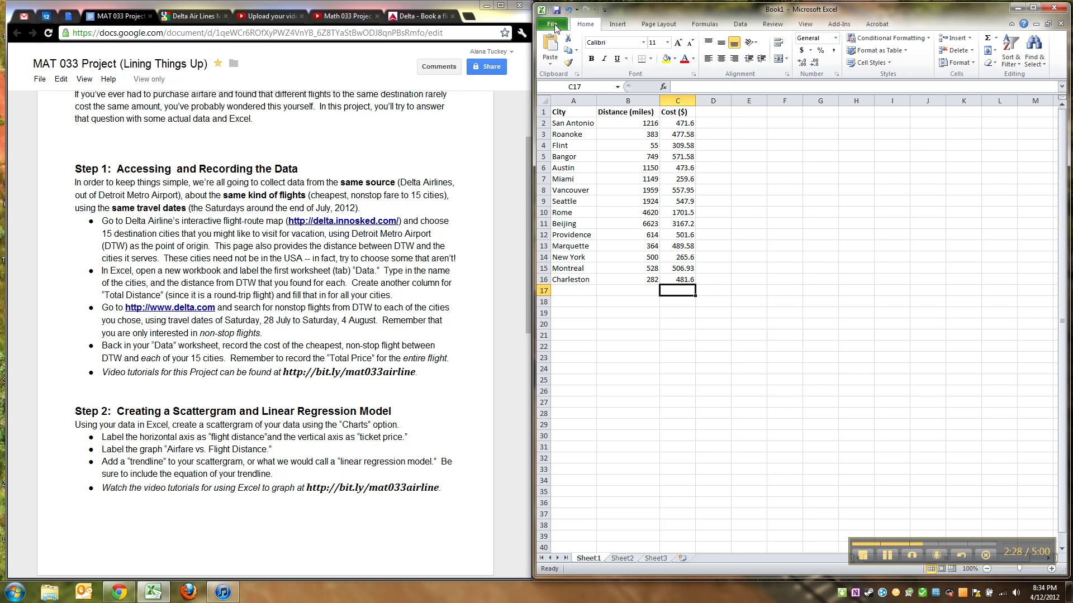
pyautogui.click(556, 28)
pyautogui.click(561, 54)
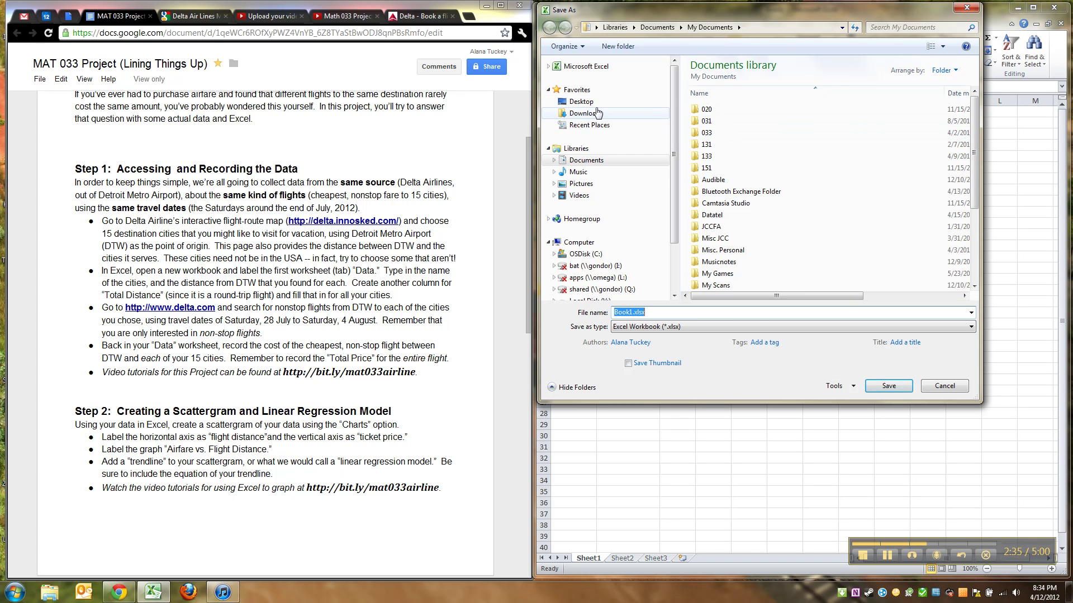
pyautogui.click(593, 103)
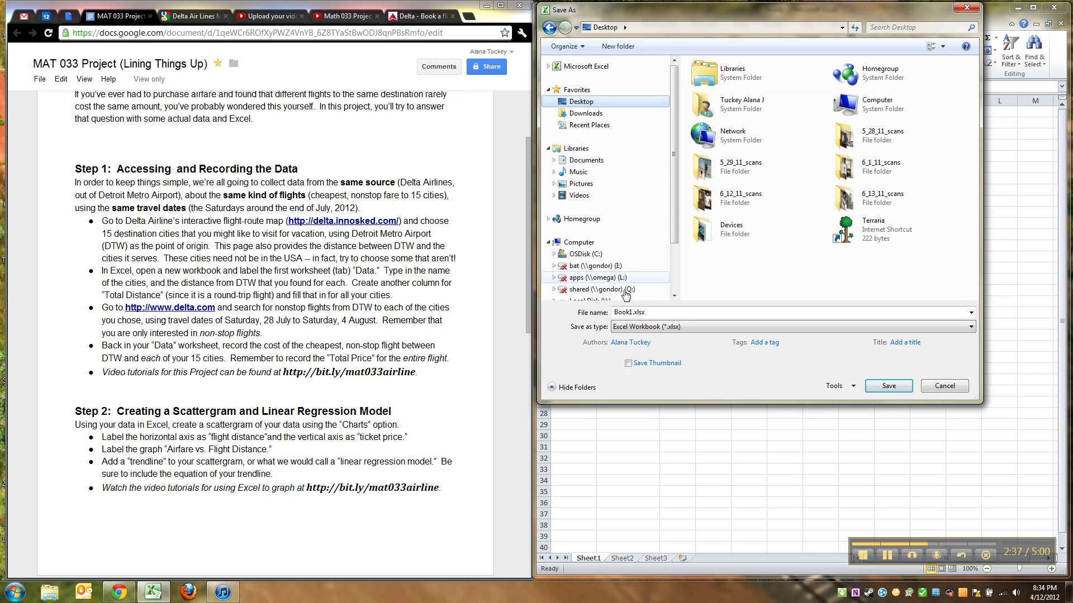
pyautogui.click(633, 313)
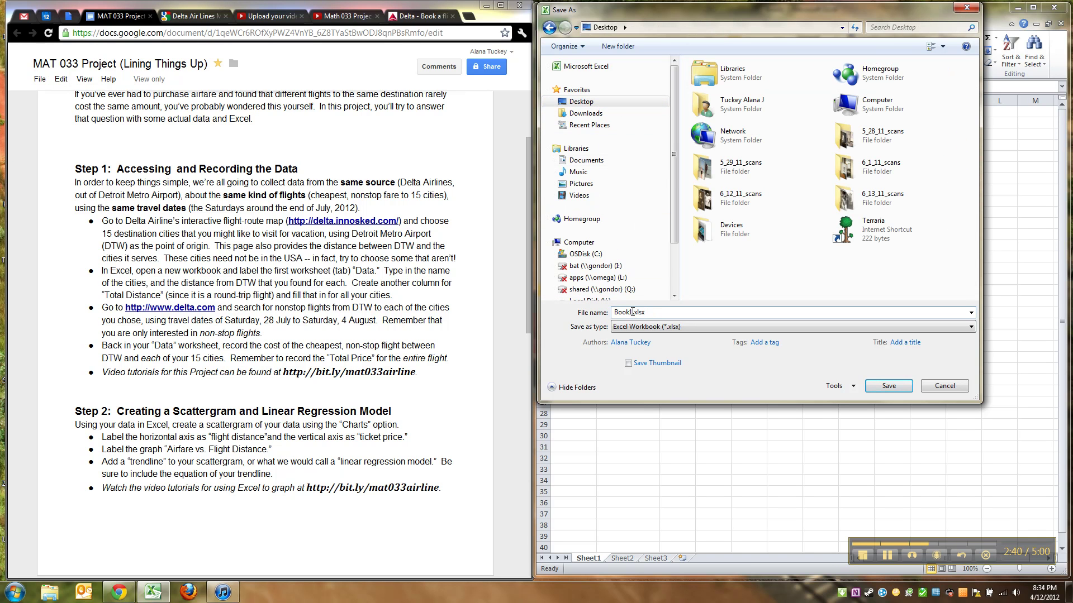
pyautogui.moveTo(631, 312); pyautogui.dragTo(587, 313)
pyautogui.press('BackSpace')
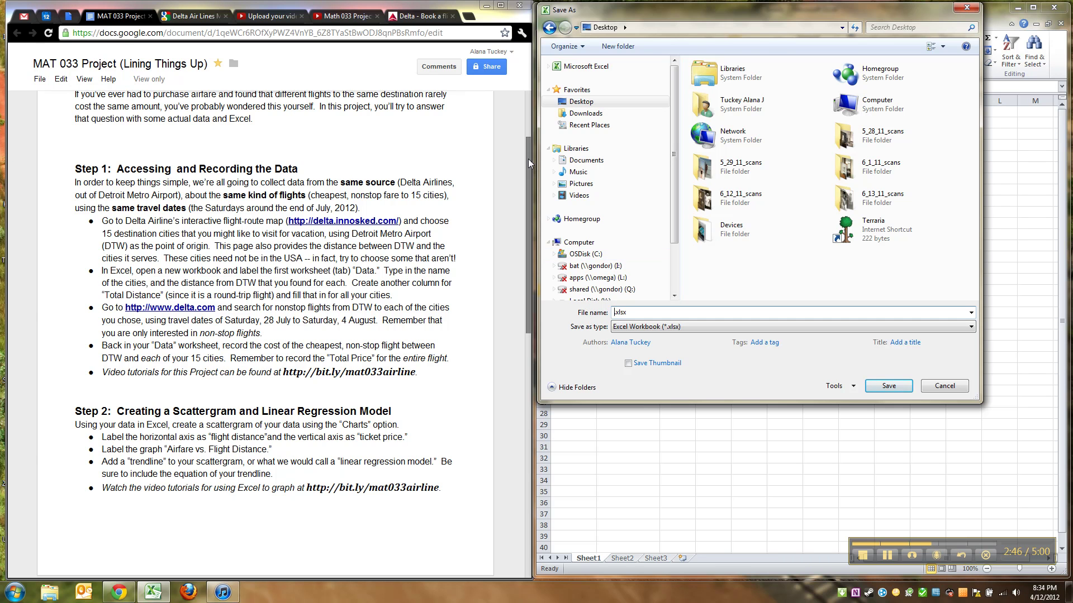
pyautogui.moveTo(528, 162); pyautogui.dragTo(433, 489)
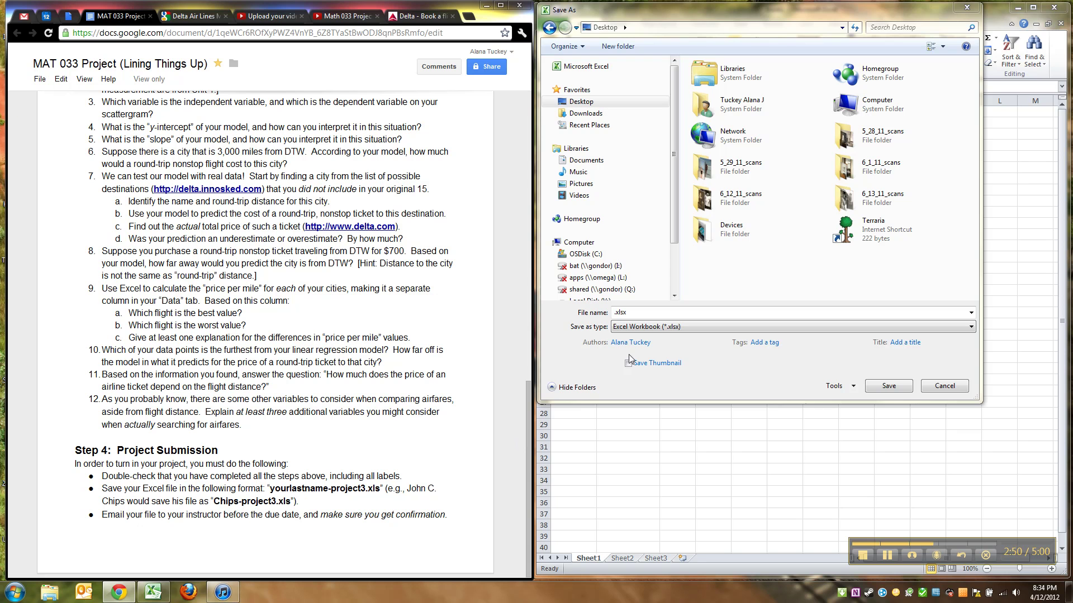
pyautogui.click(630, 314)
pyautogui.write('tuckey-')
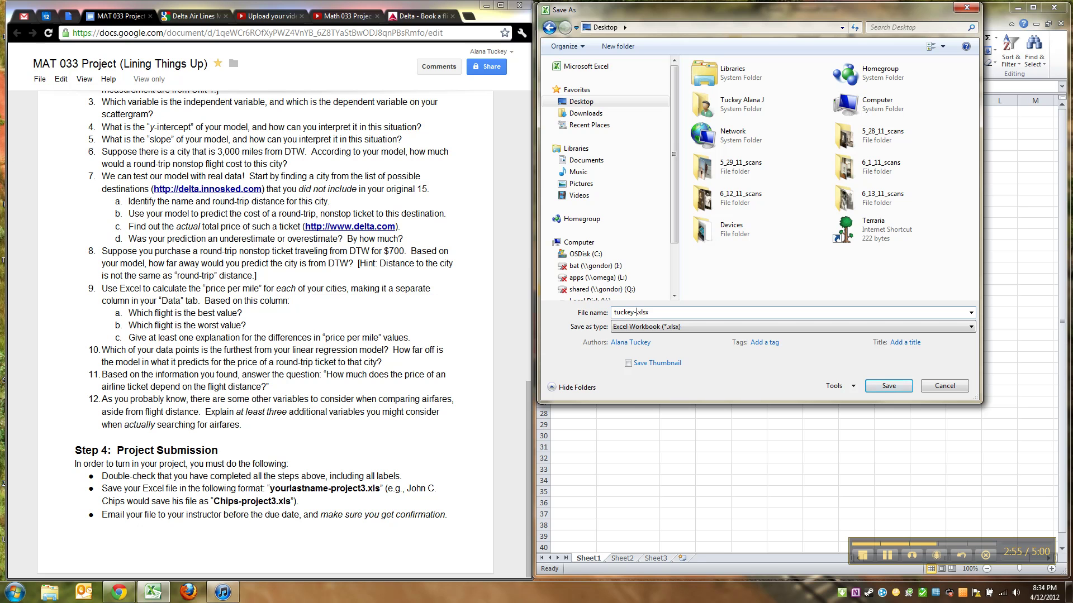
pyautogui.write('project3')
pyautogui.moveTo(633, 312); pyautogui.dragTo(581, 312)
pyautogui.click(889, 386)
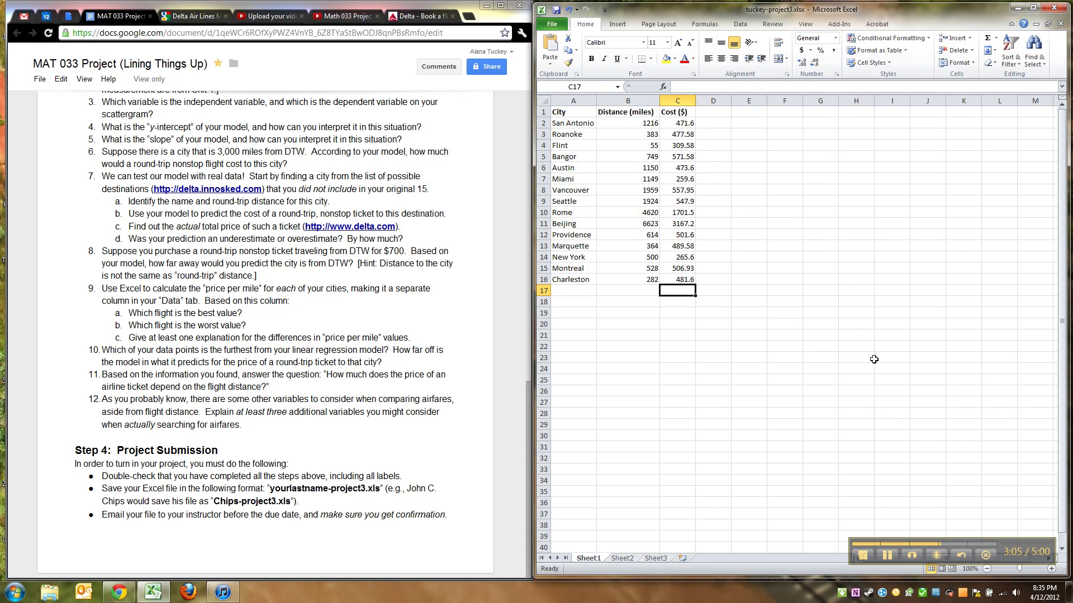
# - Scroll the handout to Step 1, mark the Data worksheet bullet, and begin renaming Sheet1
pyautogui.click(444, 386)
pyautogui.scroll(15, 436, 390)
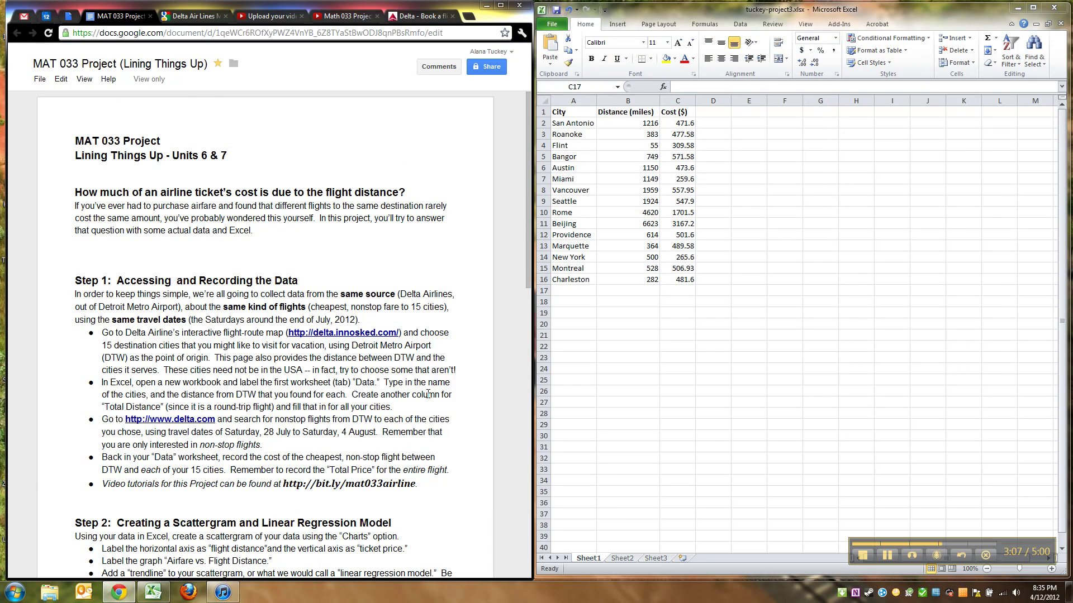
pyautogui.scroll(-4, 428, 394)
pyautogui.scroll(2, 428, 395)
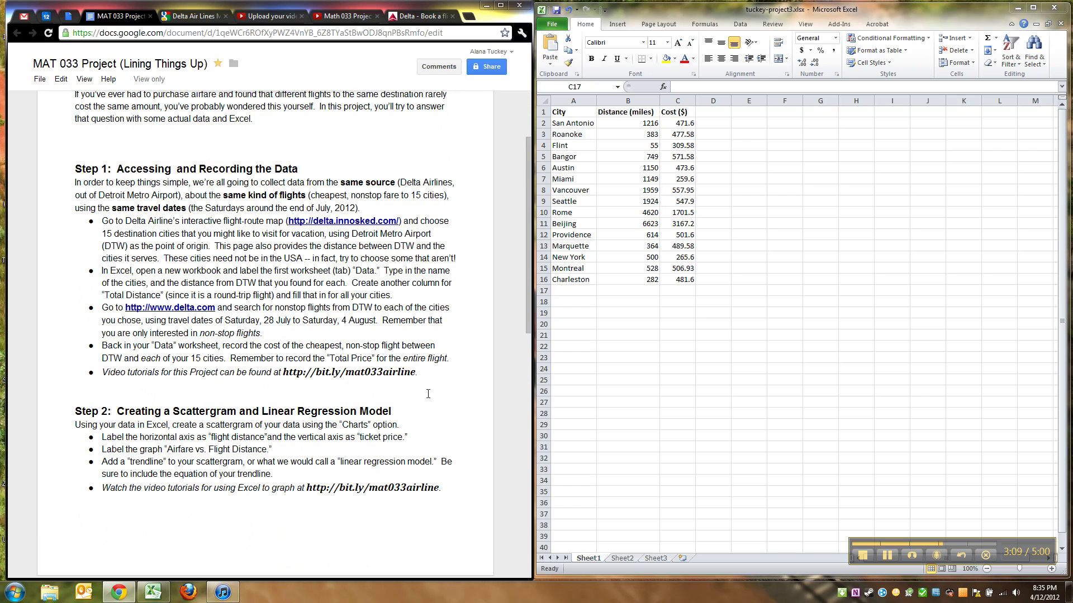
pyautogui.click(611, 383)
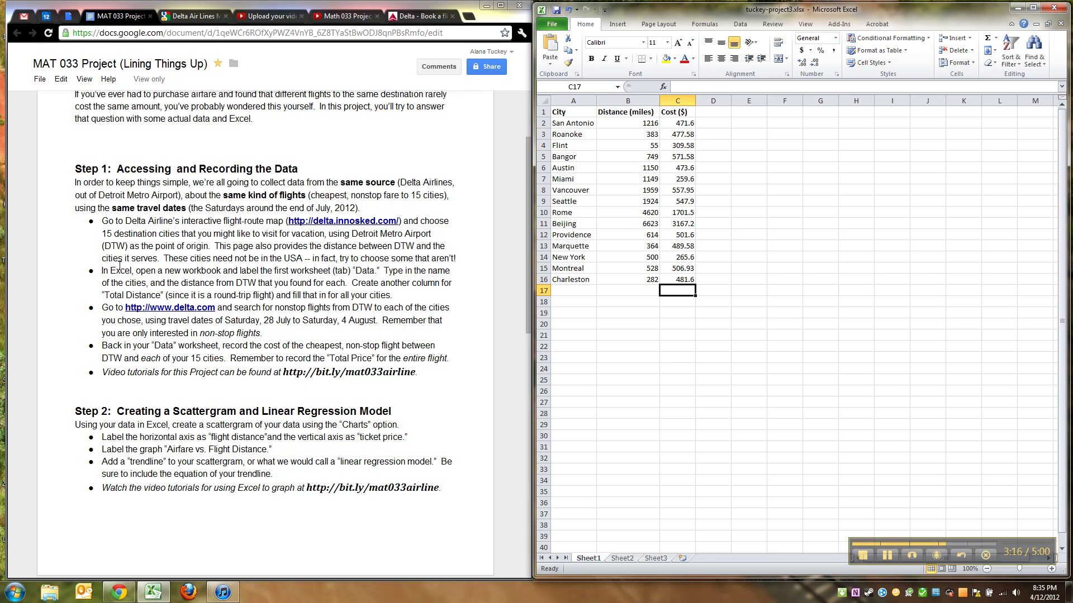
pyautogui.moveTo(101, 272); pyautogui.dragTo(300, 283)
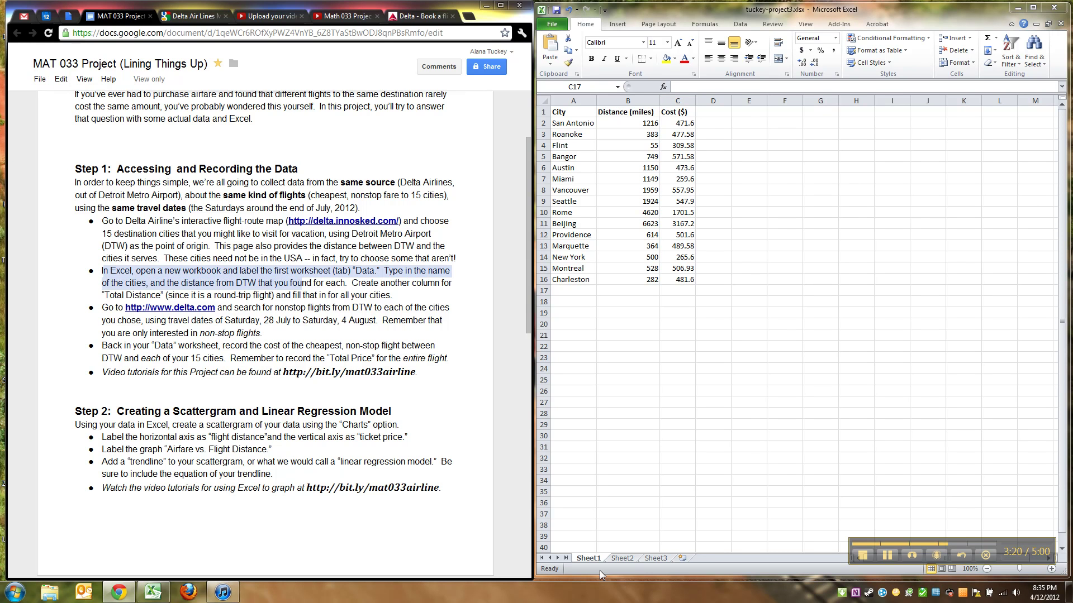
pyautogui.doubleClick(589, 558)
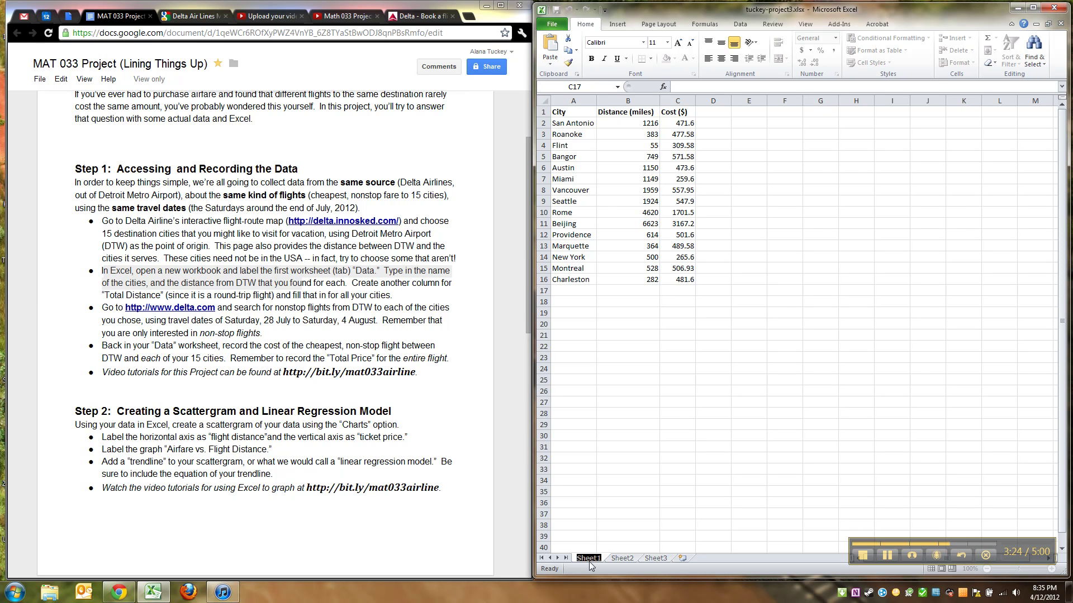
# - Name the first worksheet 'Data' and check the Flint and Bangor cells
pyautogui.write('Data')
pyautogui.click(628, 492)
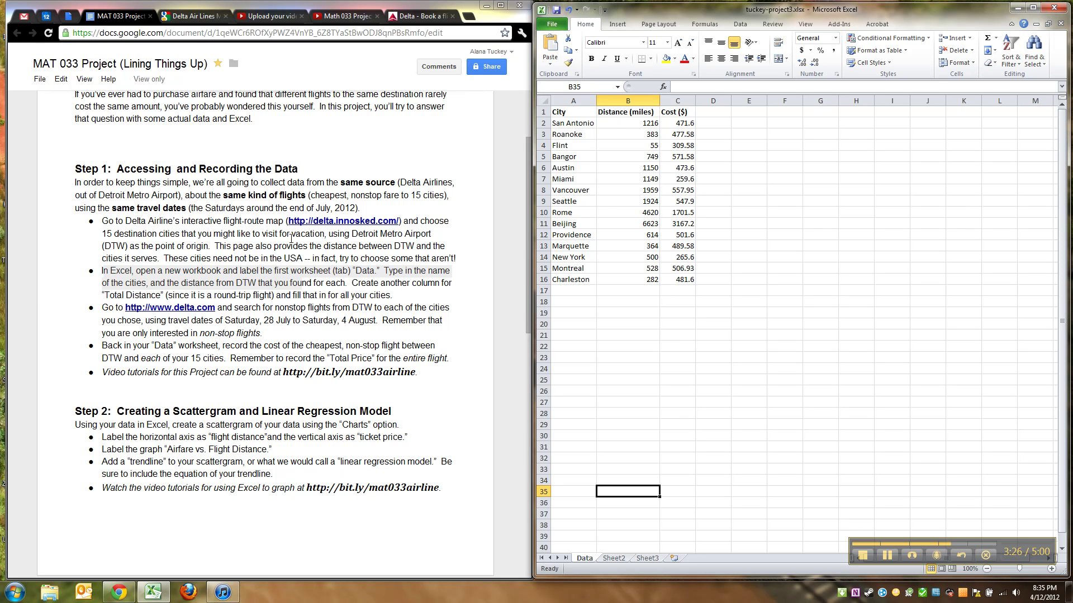
pyautogui.click(642, 147)
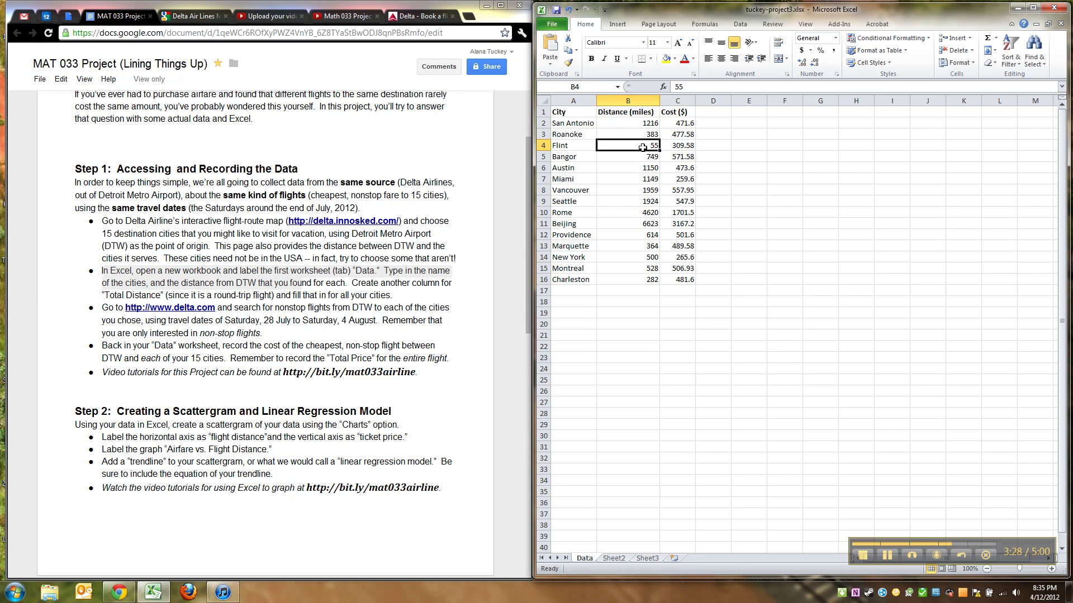
pyautogui.click(680, 159)
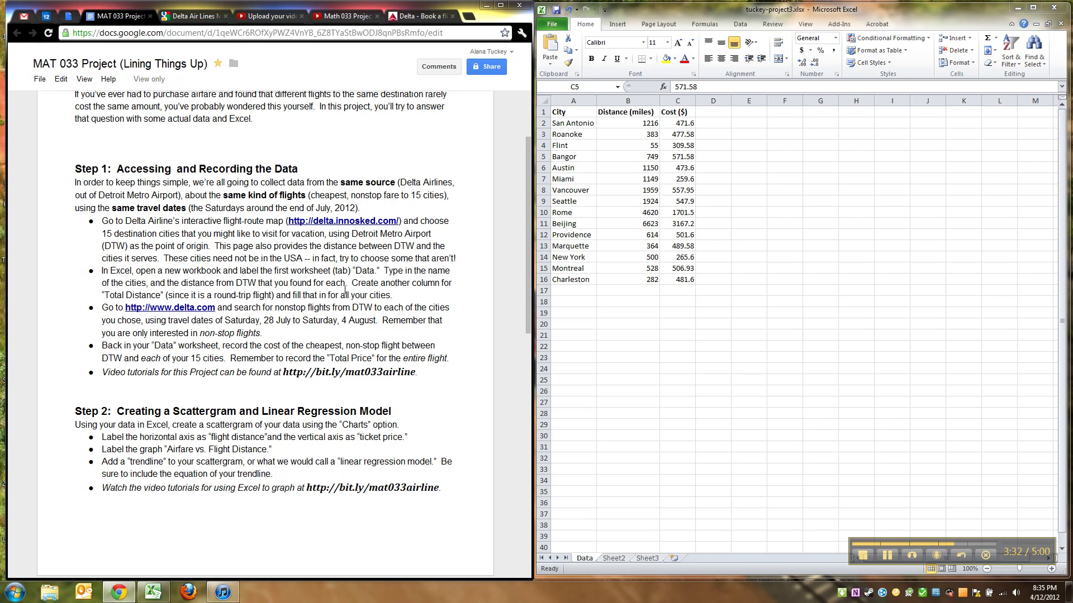
# - Read the handout's Total Distance instructions, then bring up the Delta route map
pyautogui.moveTo(392, 295); pyautogui.dragTo(337, 286)
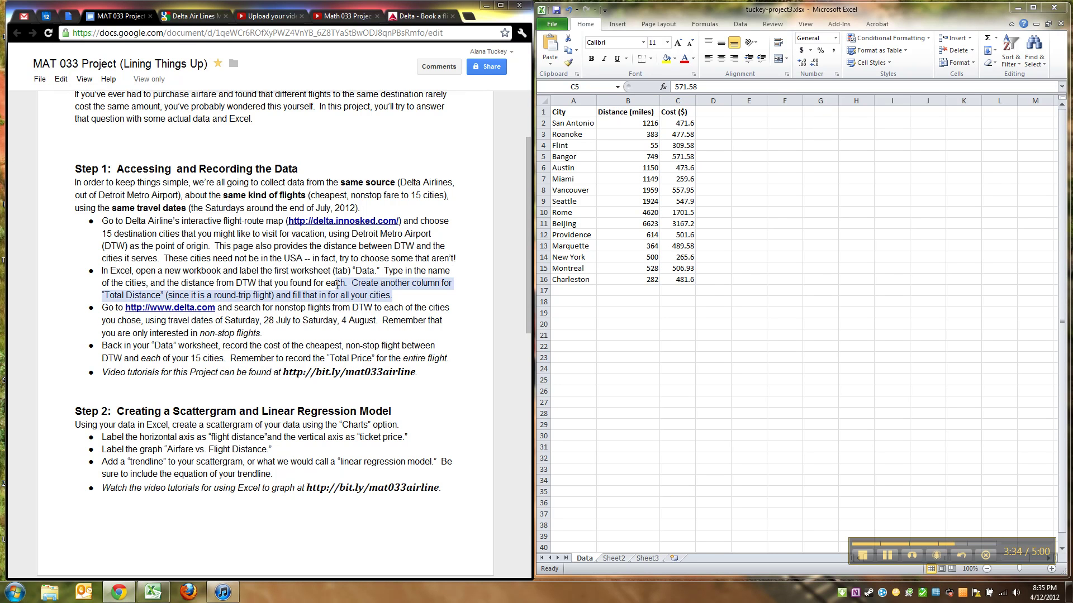
pyautogui.click(378, 277)
pyautogui.moveTo(376, 270); pyautogui.dragTo(358, 285)
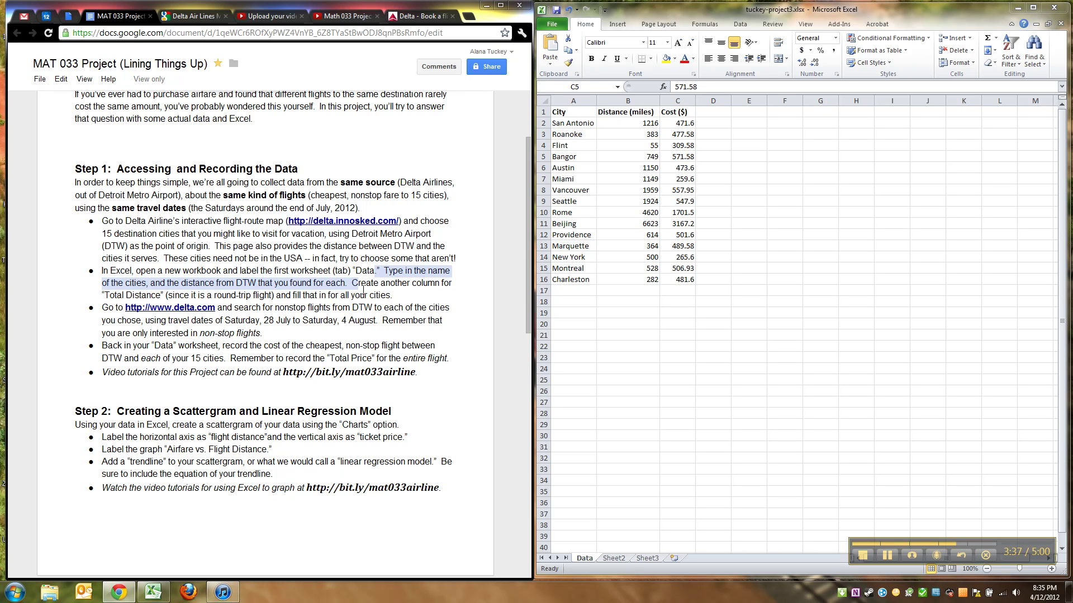
pyautogui.click(357, 285)
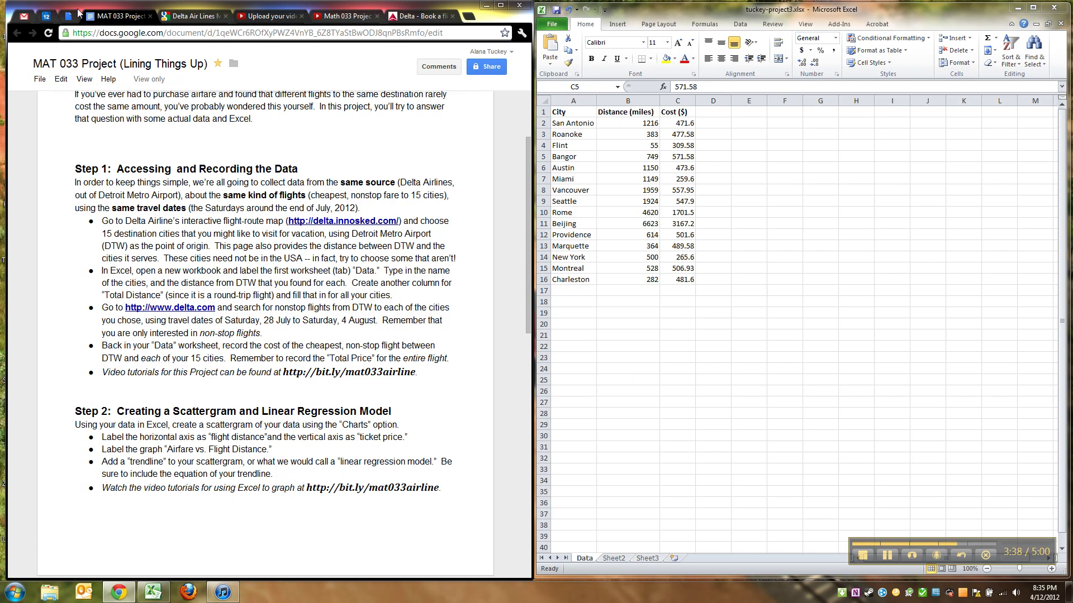
pyautogui.click(180, 17)
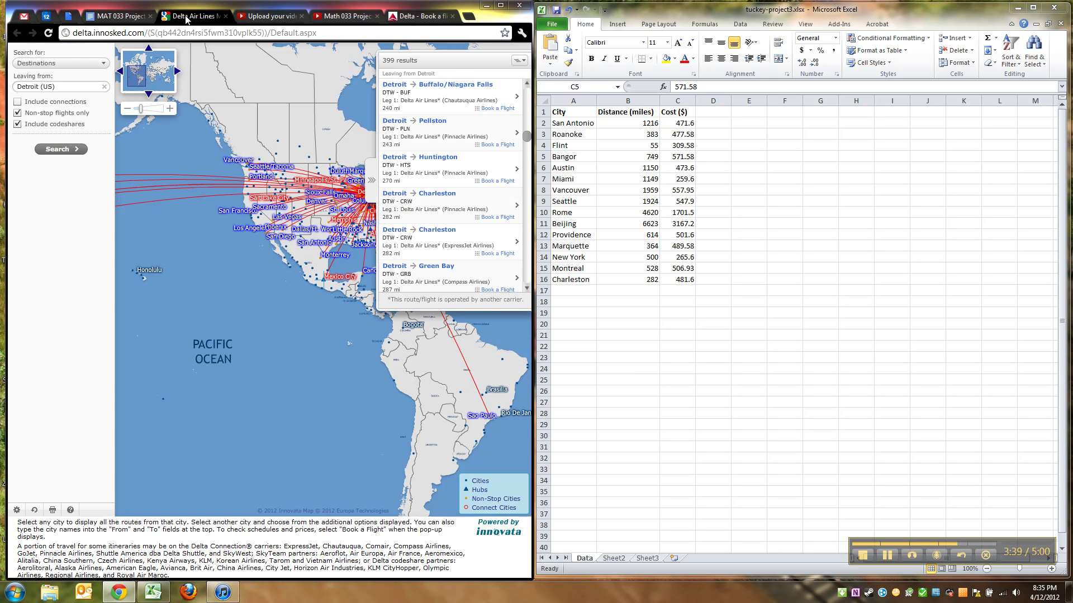
# - Show the Detroit–Pellston nonstop route details (243 mi) and select the Cost ($) column cells
pyautogui.click(433, 133)
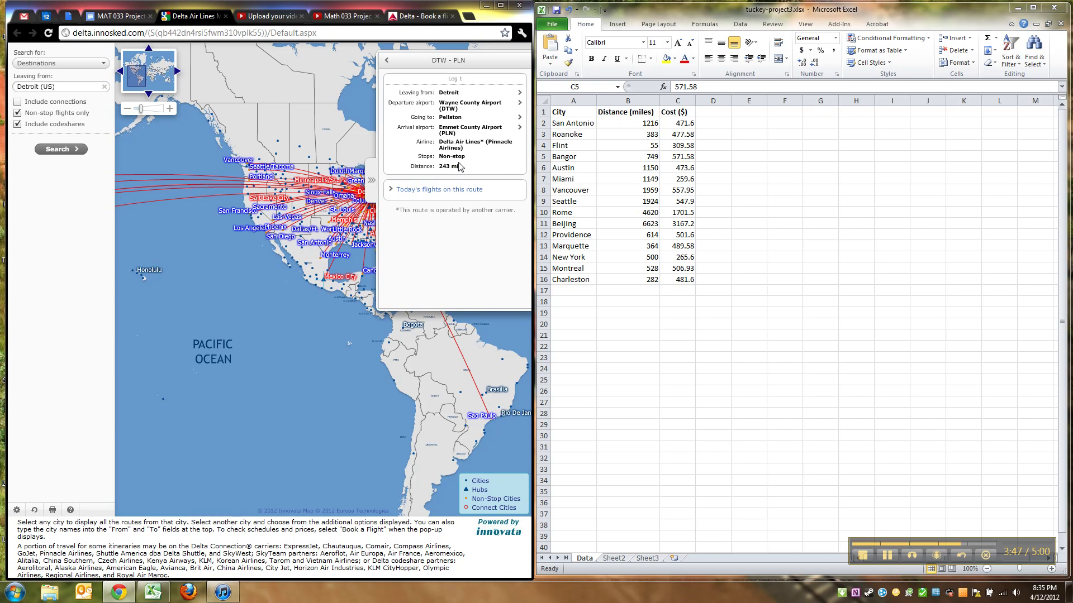
pyautogui.moveTo(673, 121); pyautogui.dragTo(673, 267)
pyautogui.click(670, 109)
# - Rename C1 to 'Round-Trip Cost ($)' and autofit column C
pyautogui.click(673, 87)
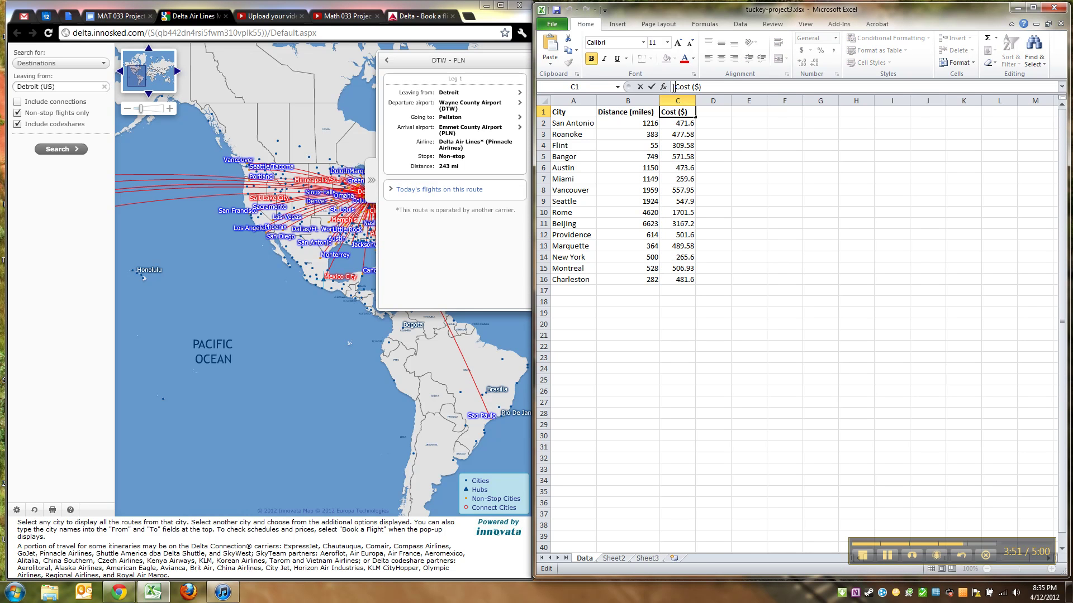
pyautogui.write('Round-Trip')
pyautogui.press('Return')
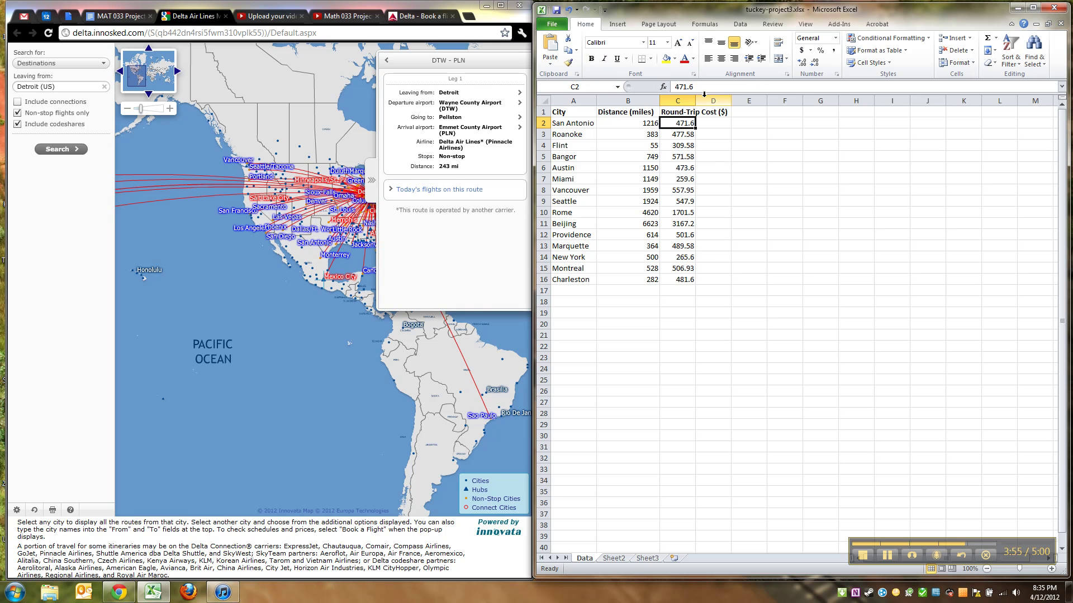
pyautogui.moveTo(697, 99); pyautogui.dragTo(697, 99)
pyautogui.doubleClick(697, 99)
pyautogui.click(676, 178)
# - Rename B1 to 'One-Way Distance (miles)' and autofit column B
pyautogui.click(632, 102)
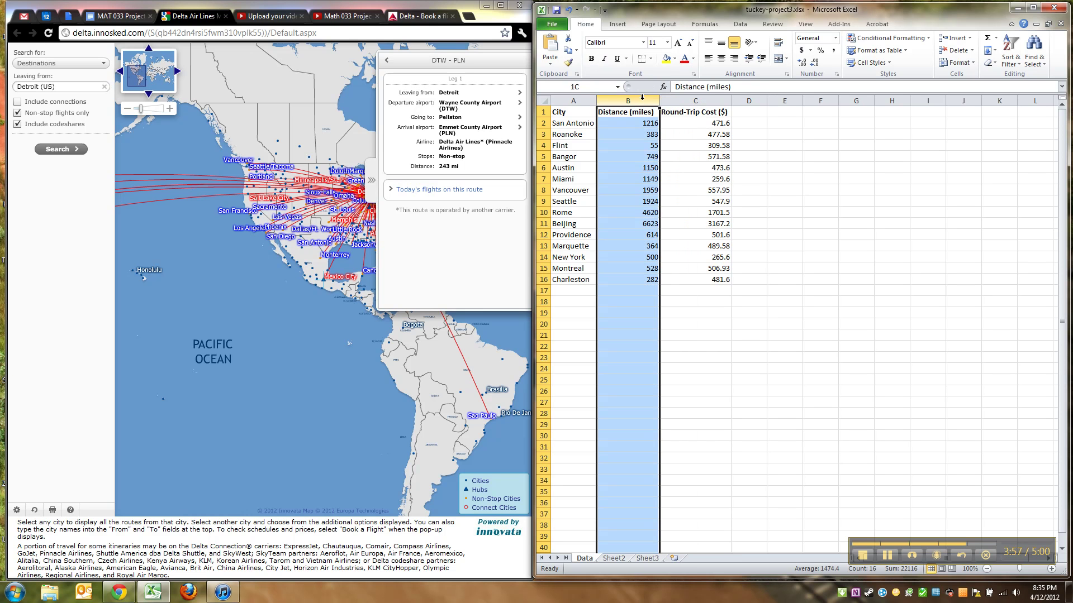
pyautogui.click(634, 109)
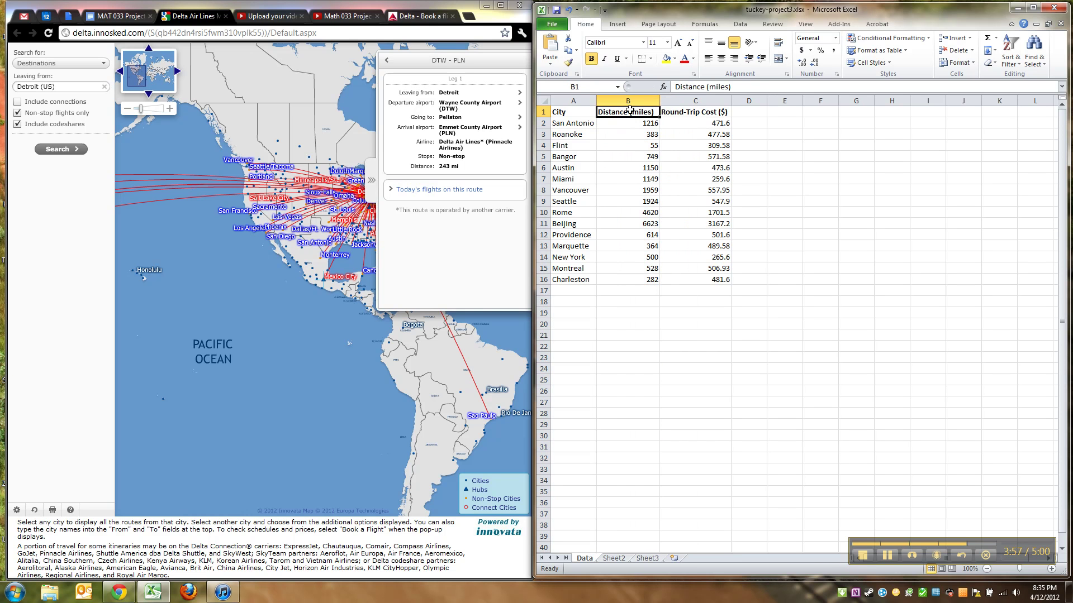
pyautogui.click(674, 88)
pyautogui.write('One-')
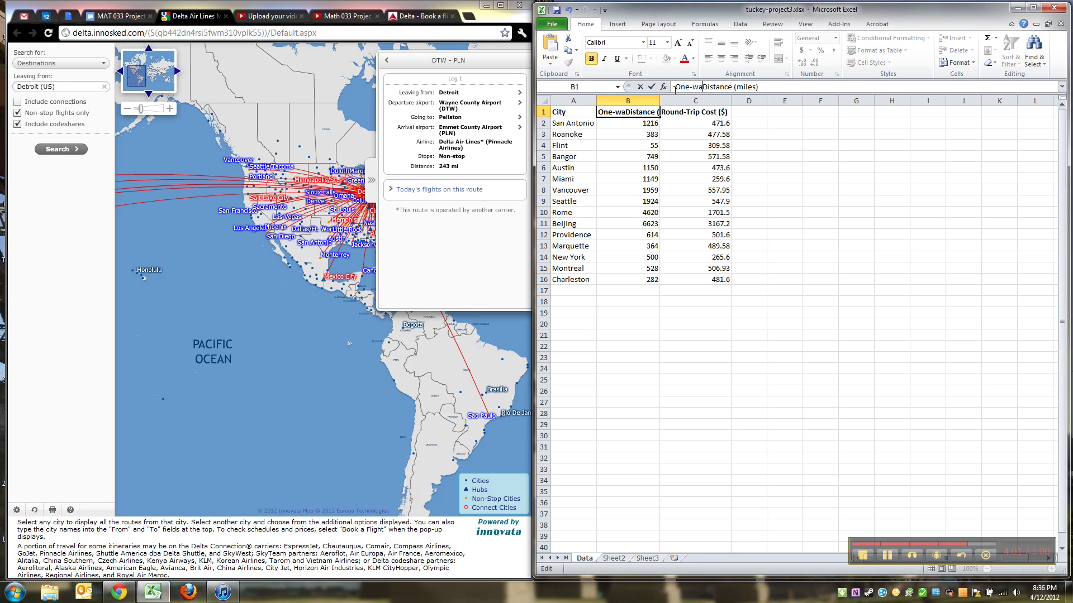
pyautogui.write('Way')
pyautogui.press('Return')
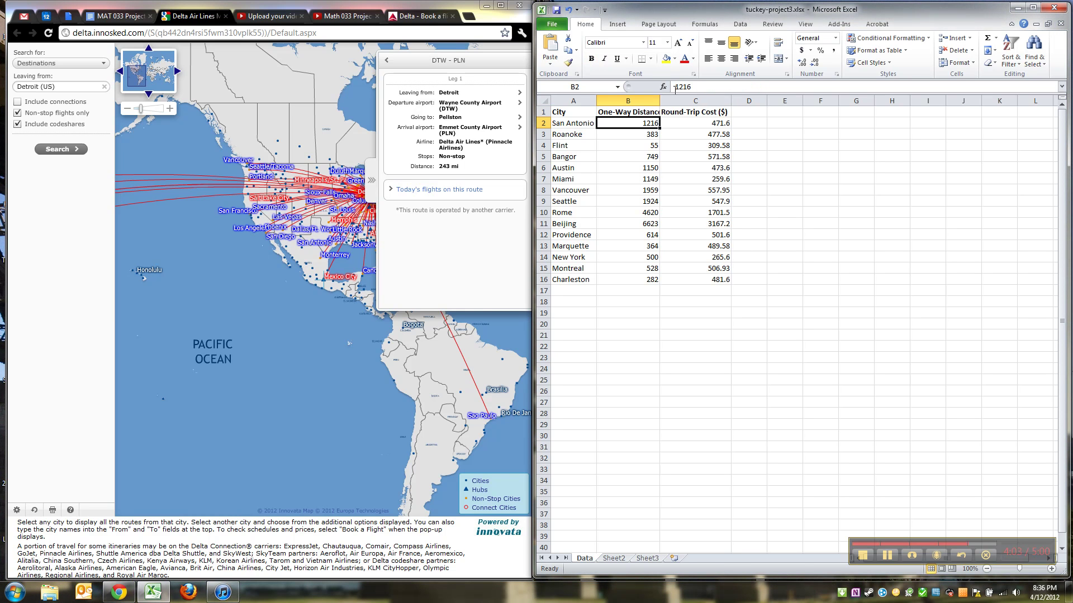
pyautogui.doubleClick(660, 100)
pyautogui.press('Down')
pyautogui.press('Down')
pyautogui.press('Down')
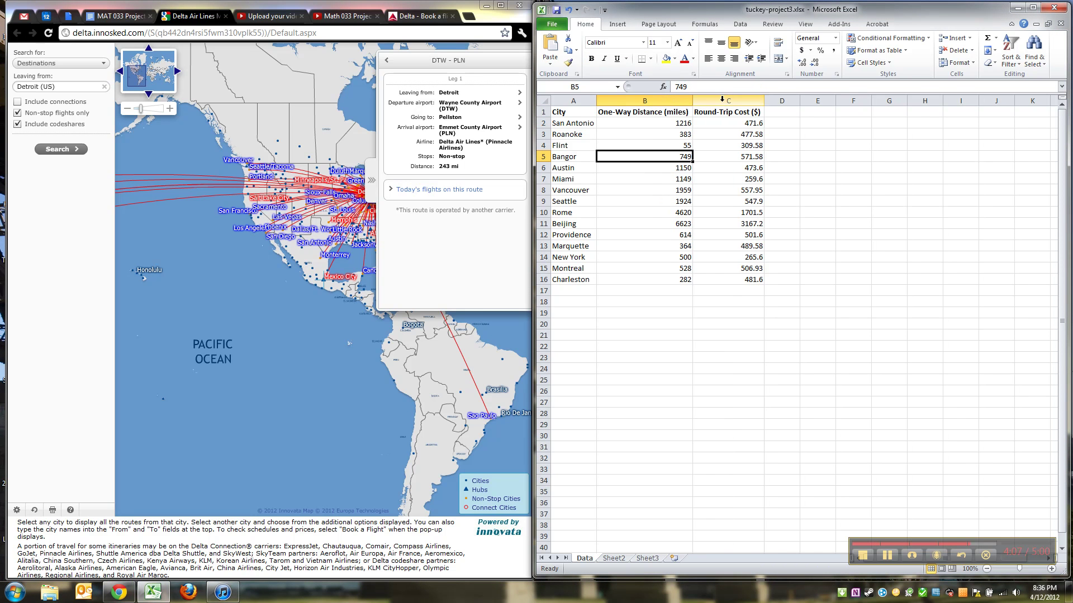
pyautogui.click(721, 99)
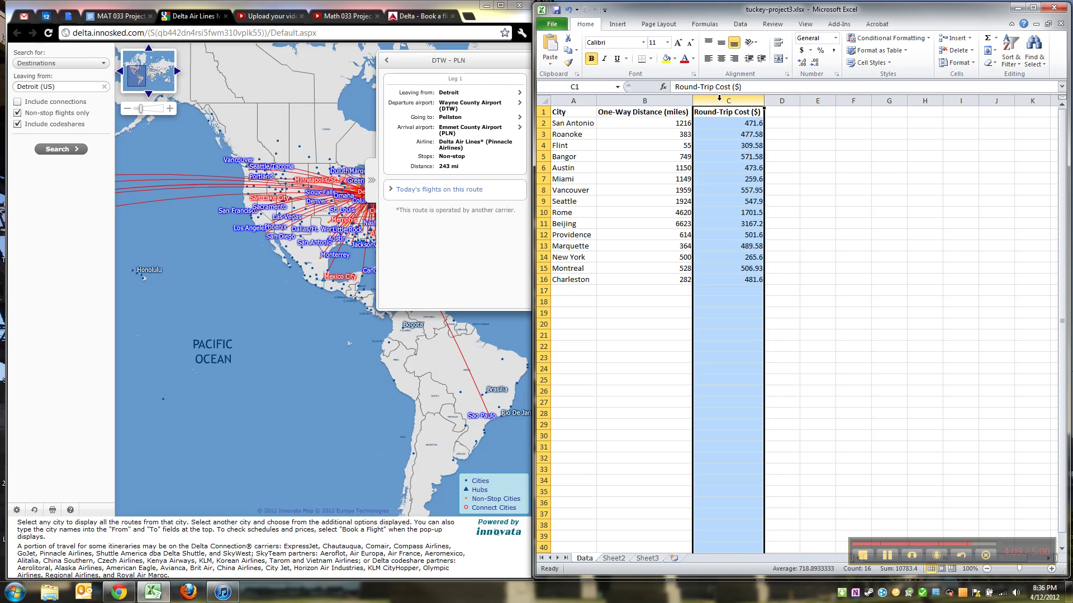
# - Insert a blank column C before Round-Trip Cost ($)
pyautogui.rightClick(720, 98)
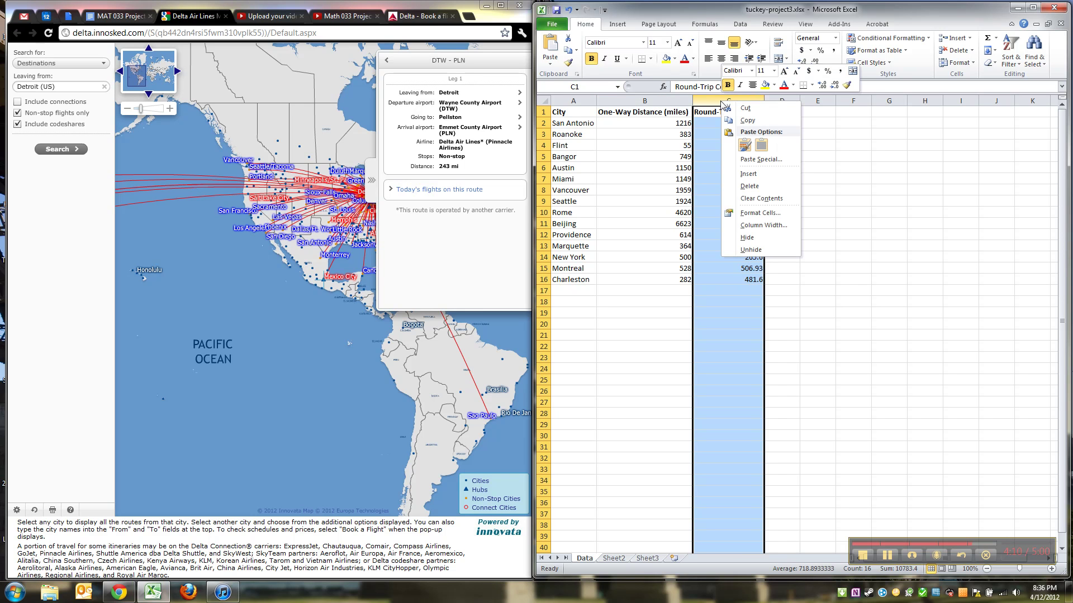
pyautogui.click(743, 174)
pyautogui.hotkey('ctrl', 'z')
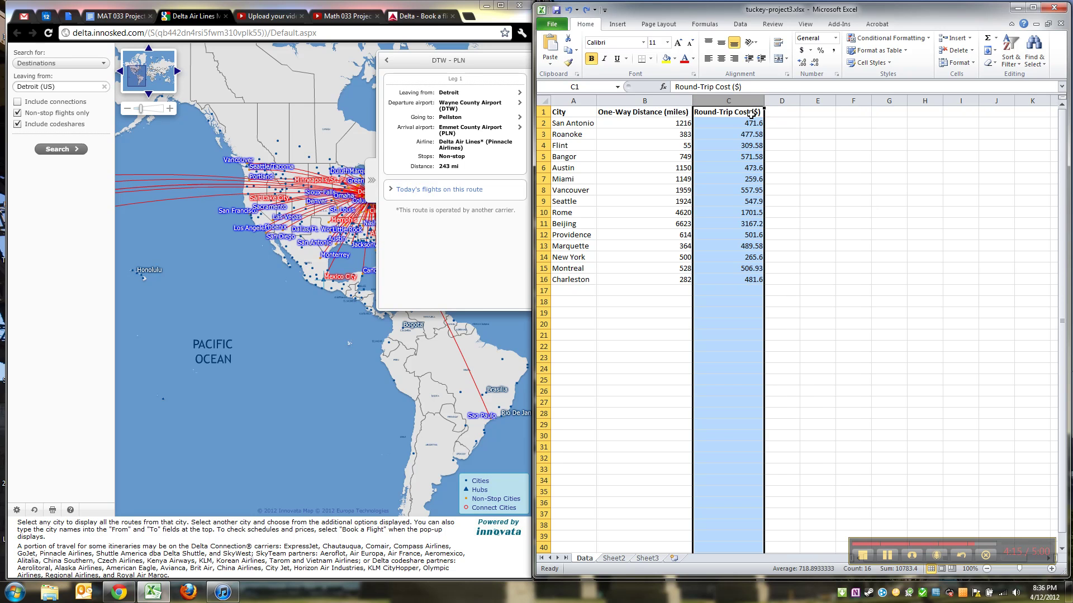
pyautogui.rightClick(720, 99)
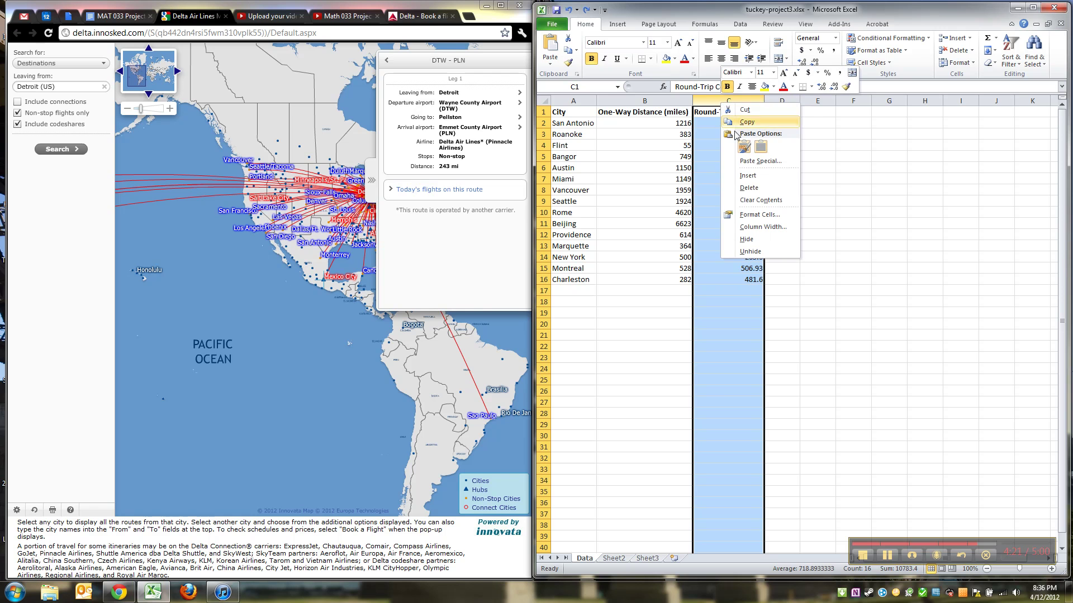
pyautogui.click(735, 174)
# - Title the new column C header 'Total Distance'
pyautogui.click(733, 113)
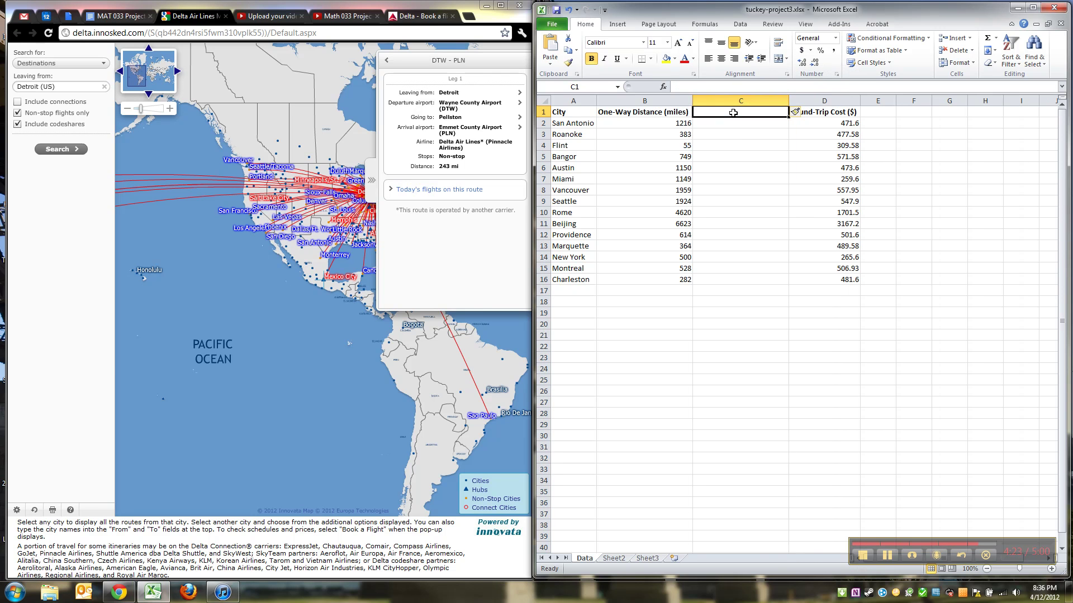
pyautogui.write('Round')
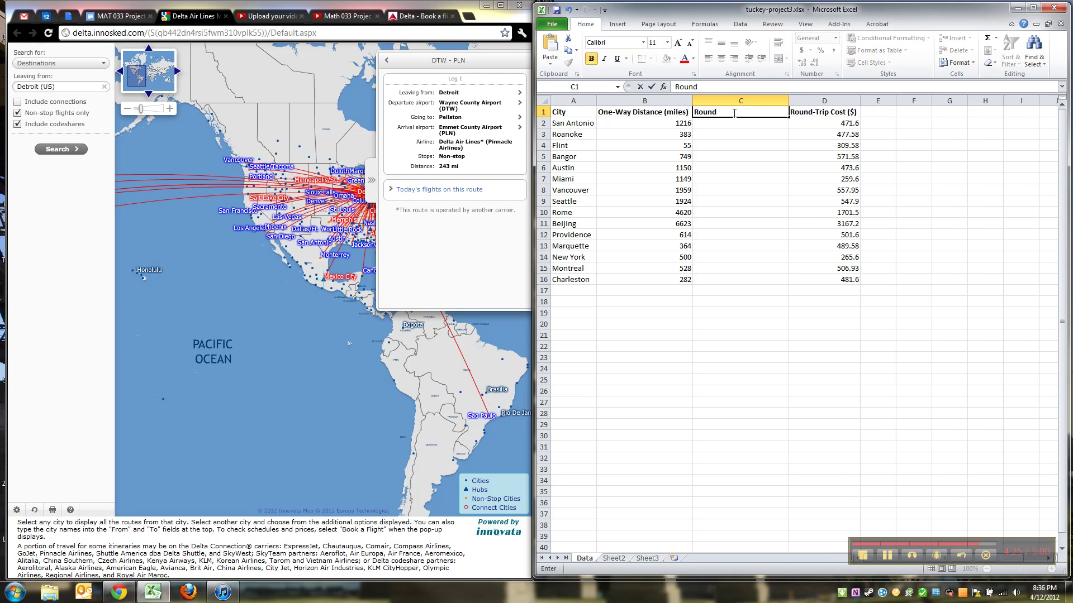
pyautogui.write('-Trip')
pyautogui.click(120, 16)
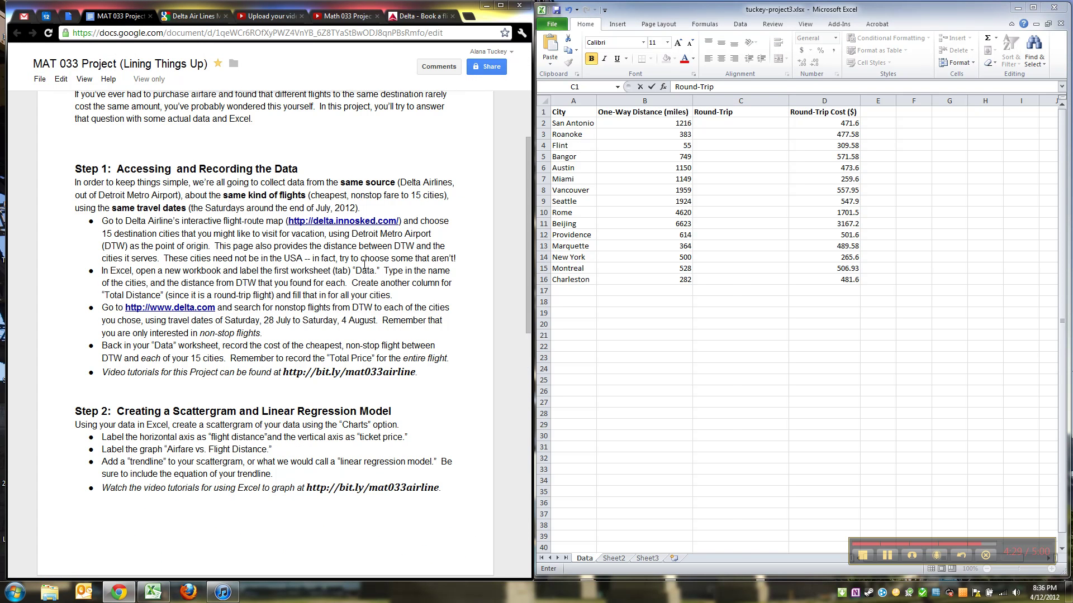
pyautogui.click(714, 119)
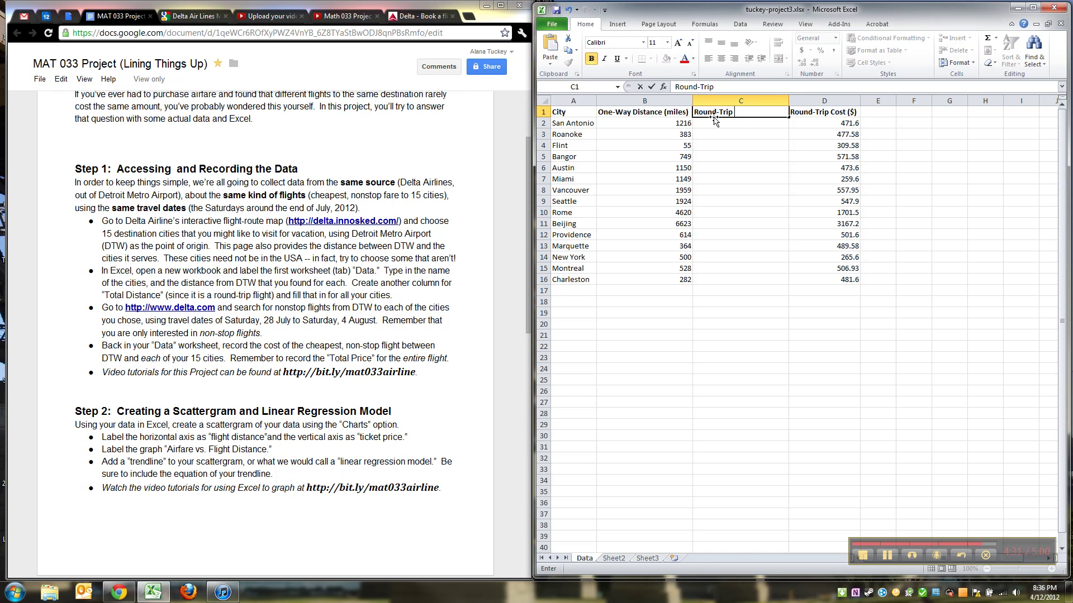
pyautogui.press('BackSpace')
pyautogui.press('BackSpace')
pyautogui.press('BackSpace')
pyautogui.press('BackSpace')
pyautogui.press('BackSpace')
pyautogui.press('BackSpace')
pyautogui.press('BackSpace')
pyautogui.press('BackSpace')
pyautogui.press('BackSpace')
pyautogui.press('BackSpace')
pyautogui.write('Total Distance')
pyautogui.press('Return')
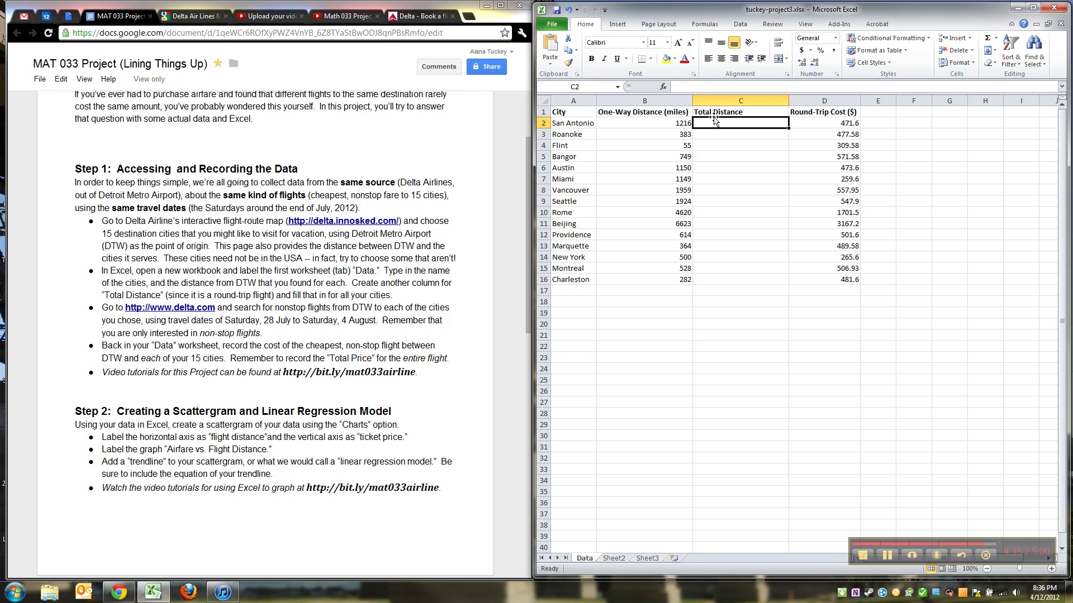
# - Enter the formula =B2*2 in C2 to double San Antonio's one-way distance
pyautogui.write('=')
pyautogui.click(666, 123)
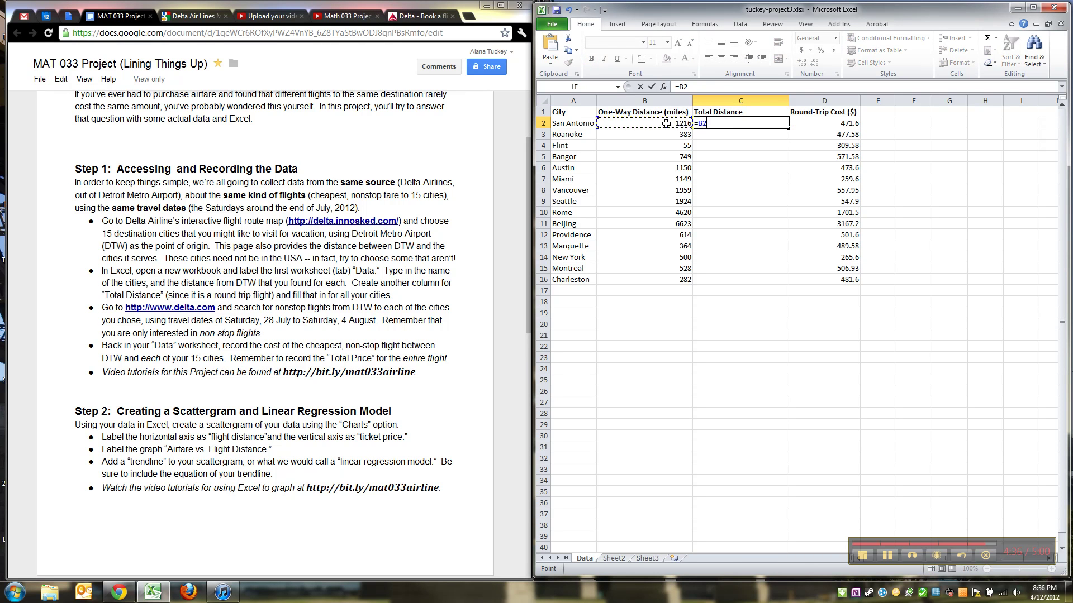
pyautogui.write('*')
pyautogui.press('Return')
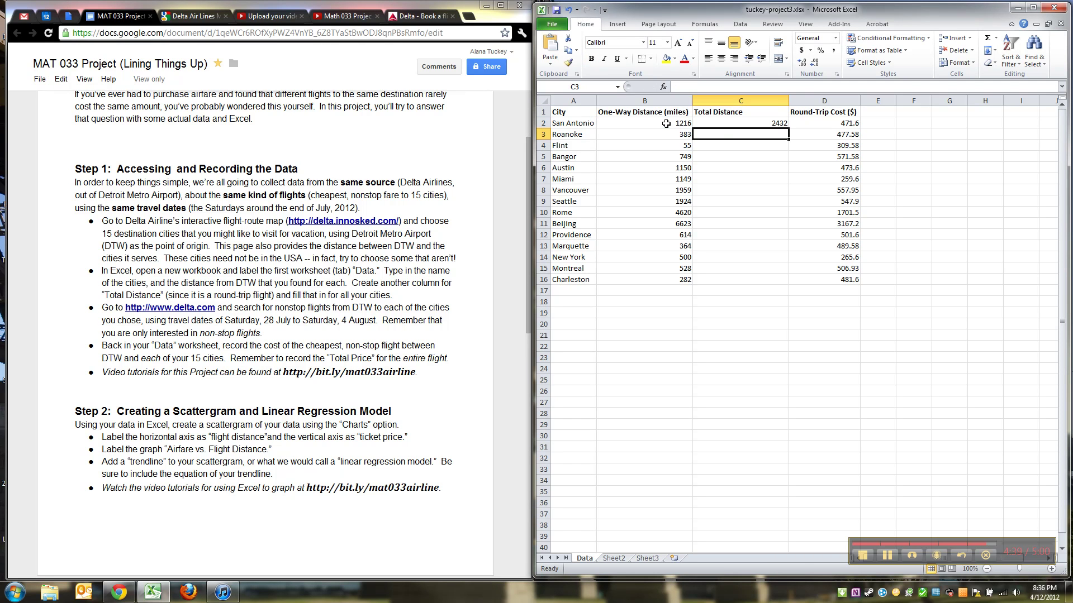
# - Fill the =B2*2 formula down from C2 through C16 and check the result in C13
pyautogui.click(713, 122)
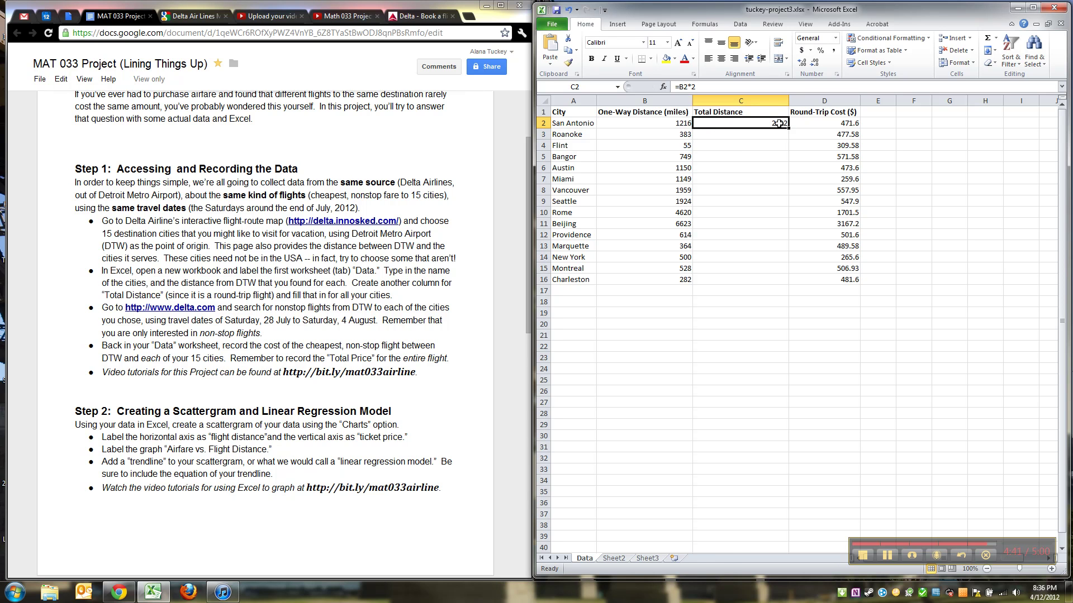
pyautogui.moveTo(790, 127); pyautogui.dragTo(770, 284)
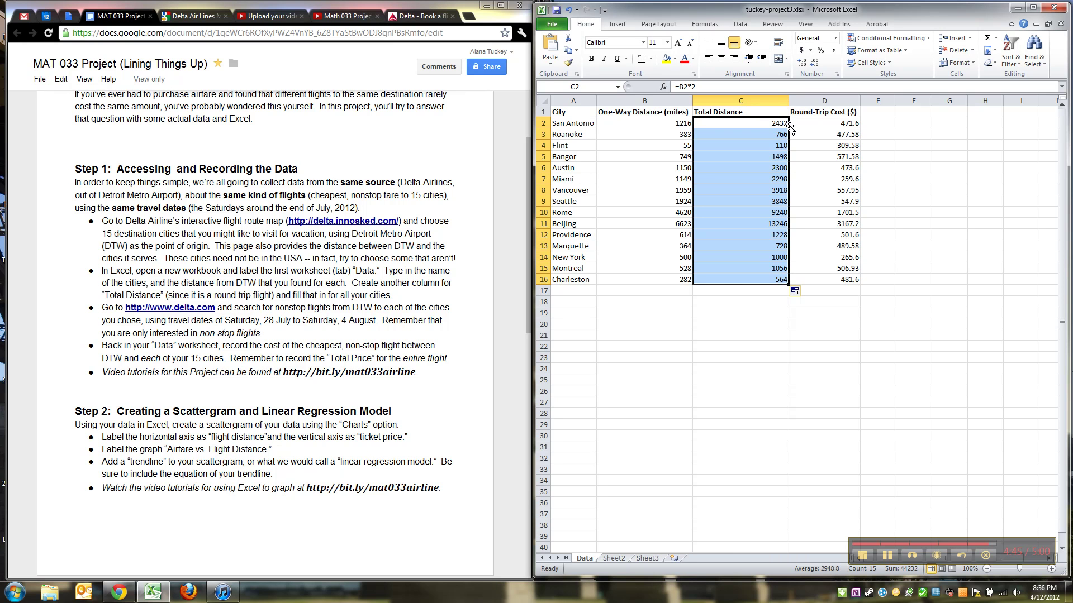
pyautogui.hotkey('ctrl', 'z')
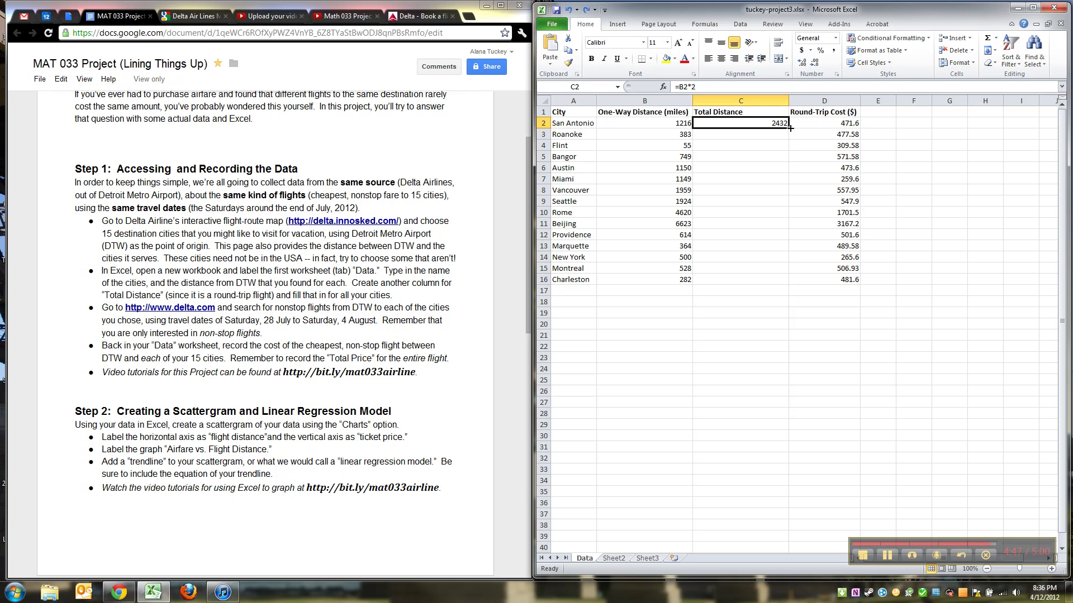
pyautogui.moveTo(789, 128); pyautogui.dragTo(780, 285)
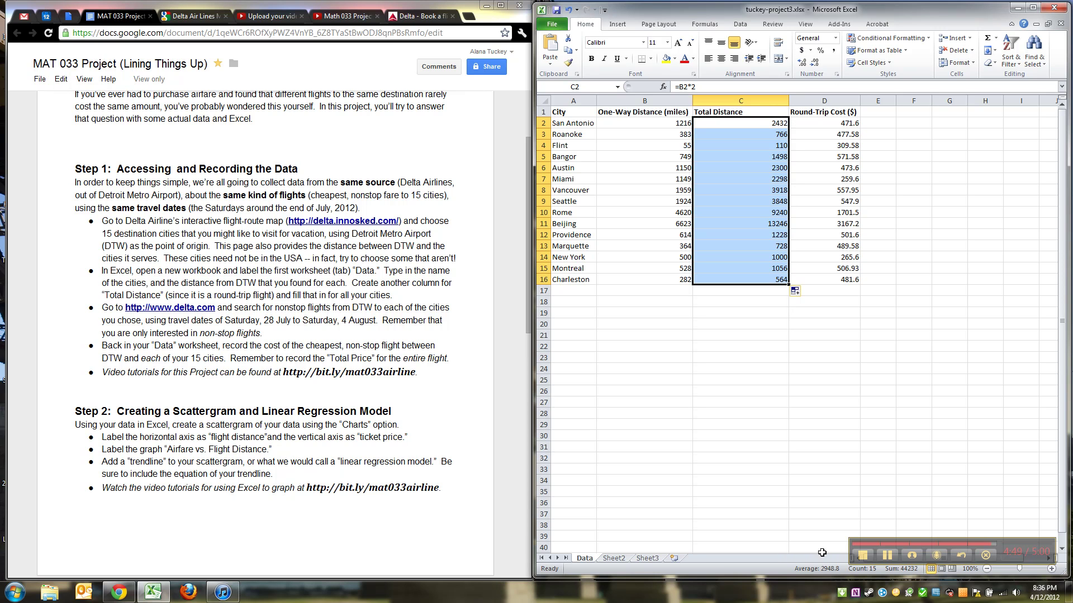
pyautogui.click(760, 245)
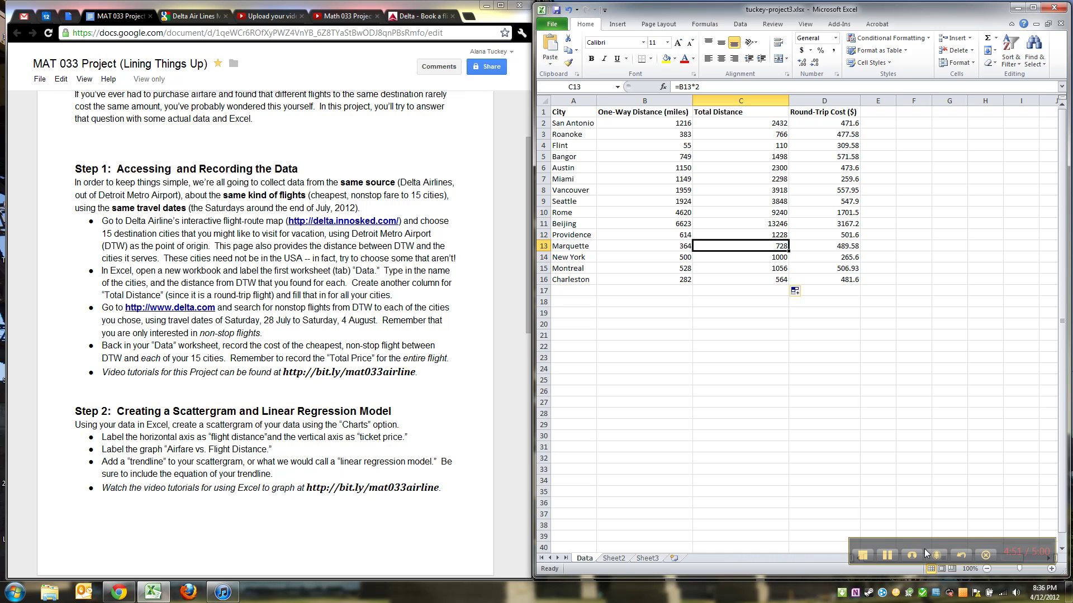